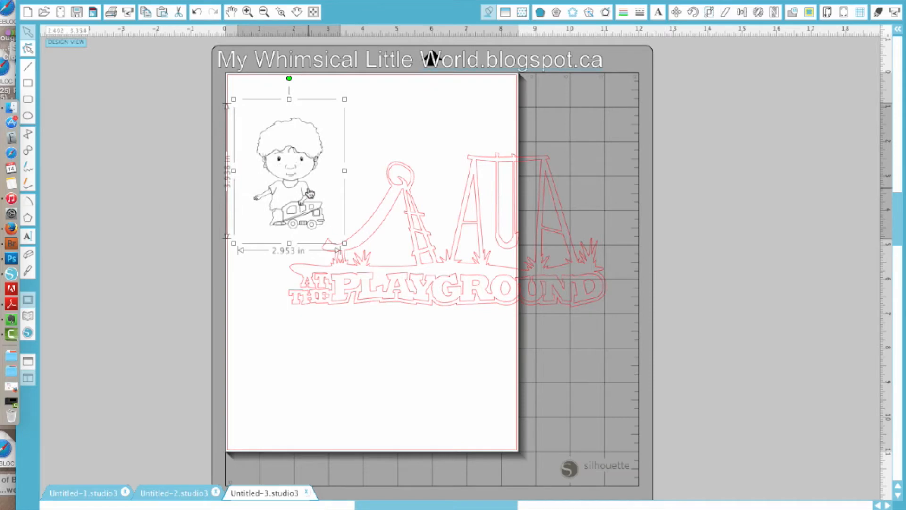
# Move the boy image down to the page's left edge and place the playground design beside him.
pyautogui.moveTo(310, 193); pyautogui.dragTo(292, 226)
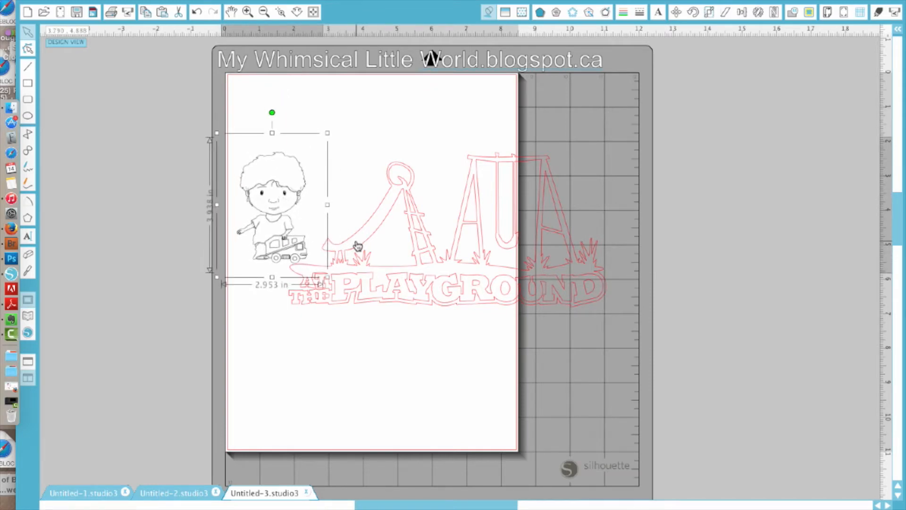
pyautogui.moveTo(417, 258); pyautogui.dragTo(446, 222)
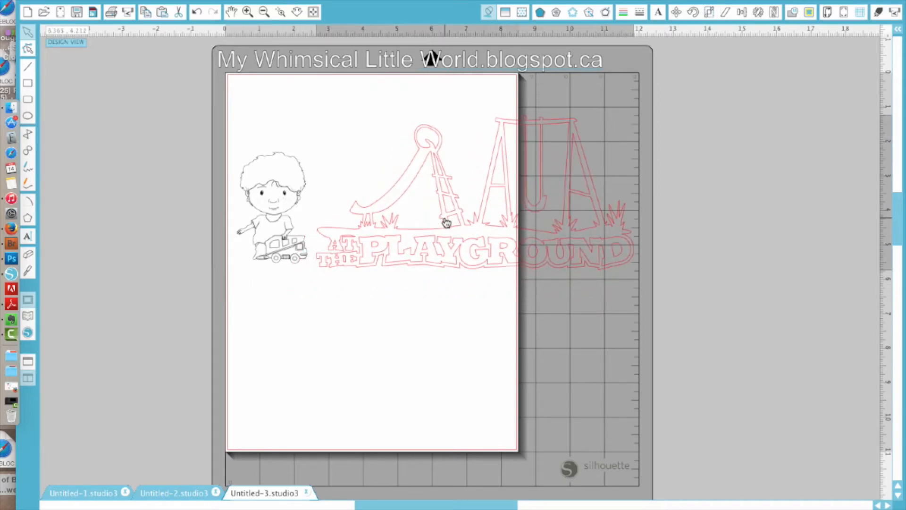
pyautogui.click(445, 221)
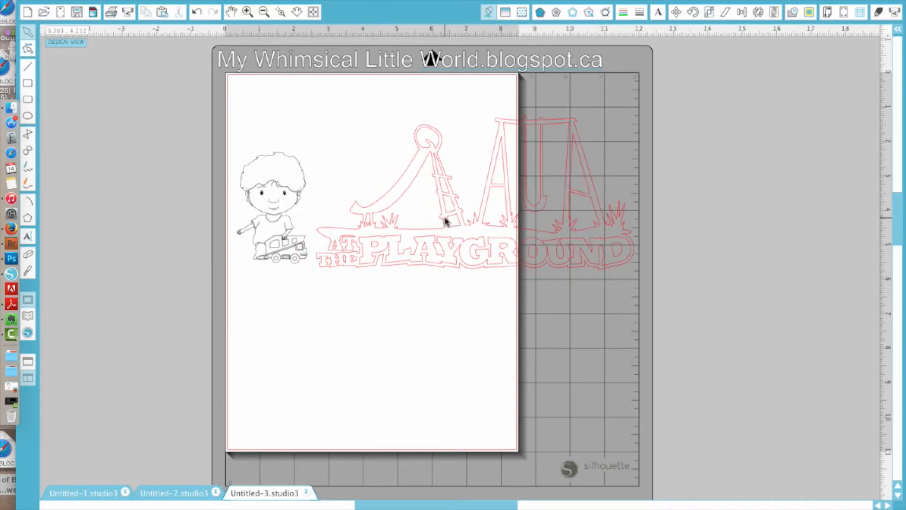
pyautogui.moveTo(441, 223); pyautogui.dragTo(440, 216)
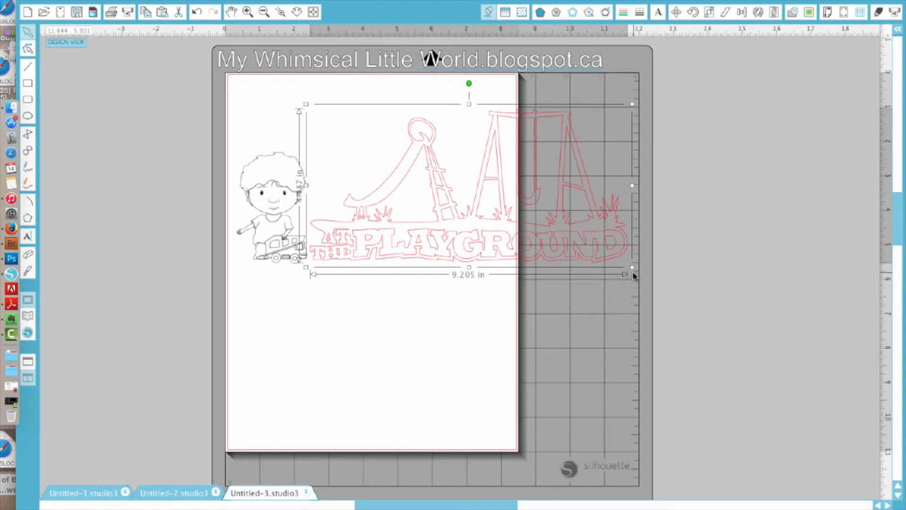
# Scale the playground design down to about 5.27 in wide and overlap its left end with the boy.
pyautogui.moveTo(633, 268); pyautogui.dragTo(540, 223)
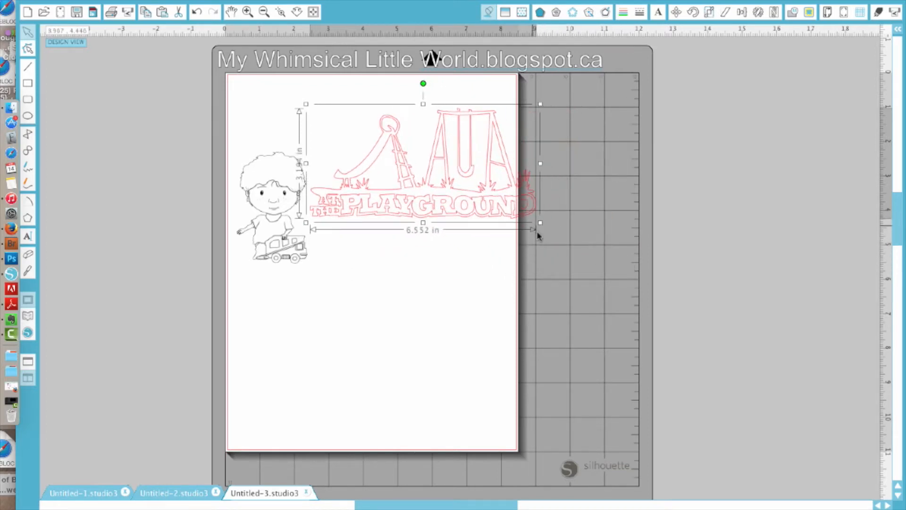
pyautogui.moveTo(491, 198); pyautogui.dragTo(444, 239)
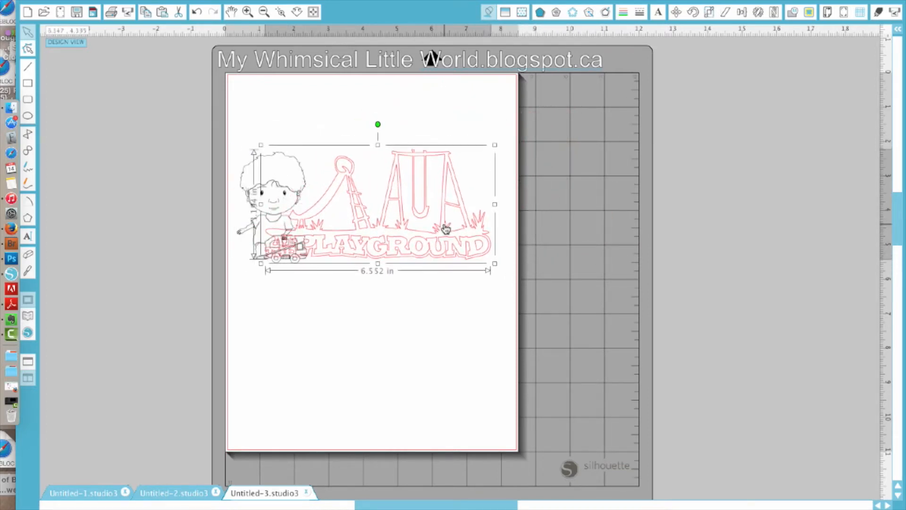
pyautogui.rightClick(241, 181)
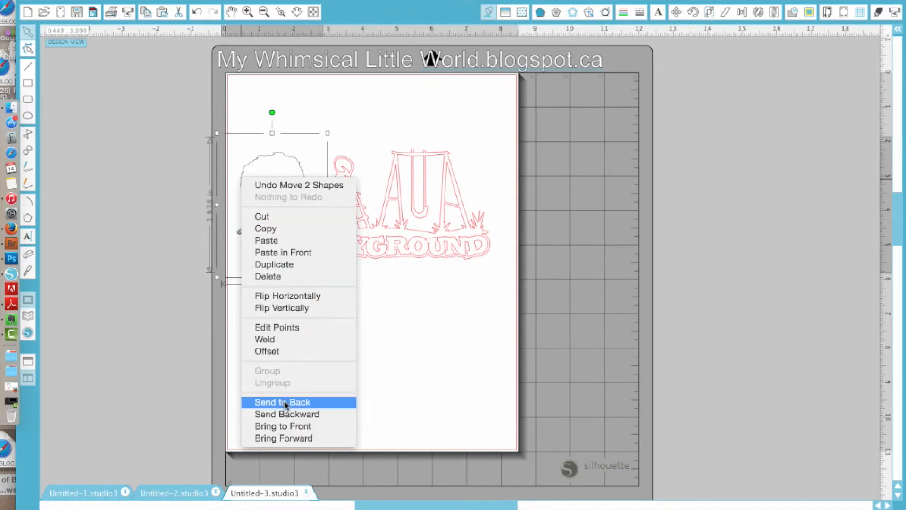
pyautogui.click(392, 295)
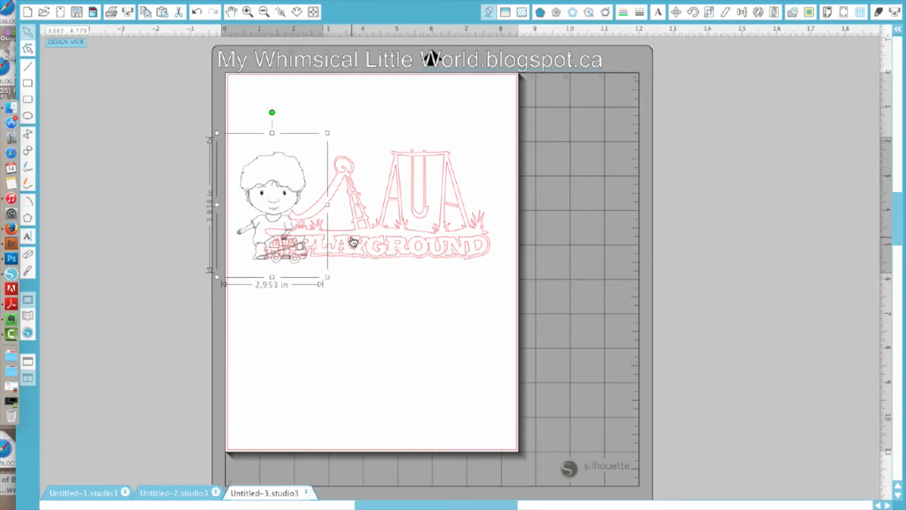
pyautogui.moveTo(353, 242); pyautogui.dragTo(354, 243)
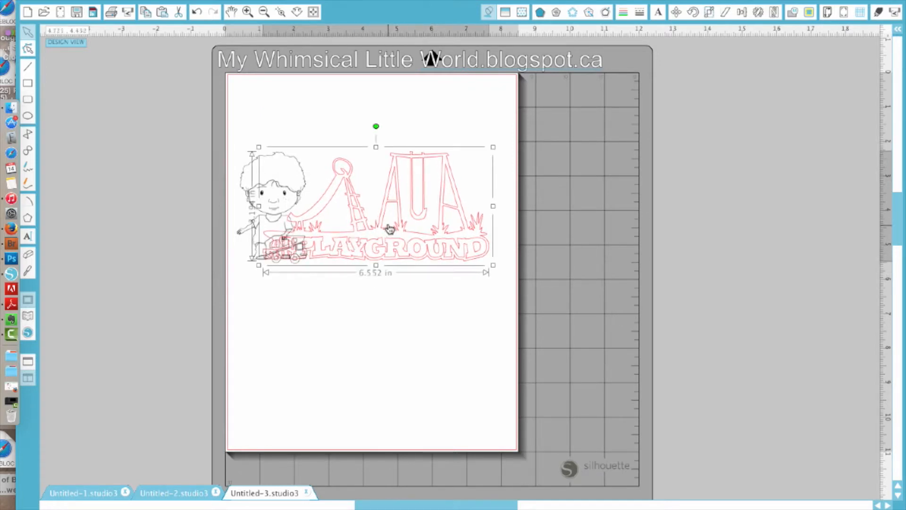
pyautogui.moveTo(492, 147); pyautogui.dragTo(456, 184)
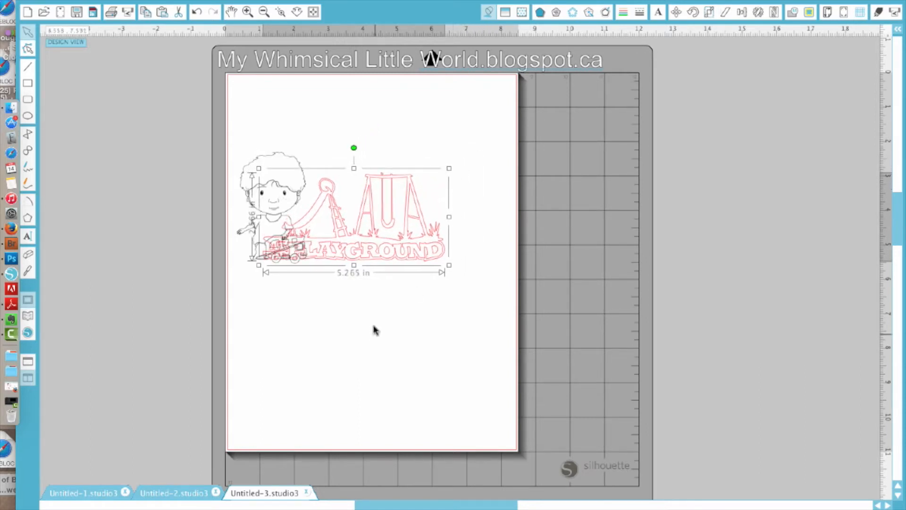
# Send the playground design to the back, behind the boy image.
pyautogui.rightClick(334, 236)
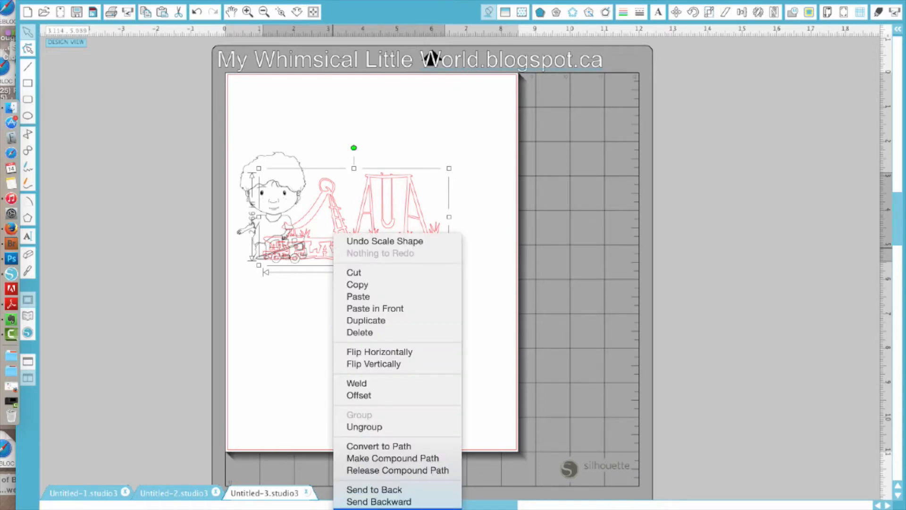
pyautogui.click(379, 492)
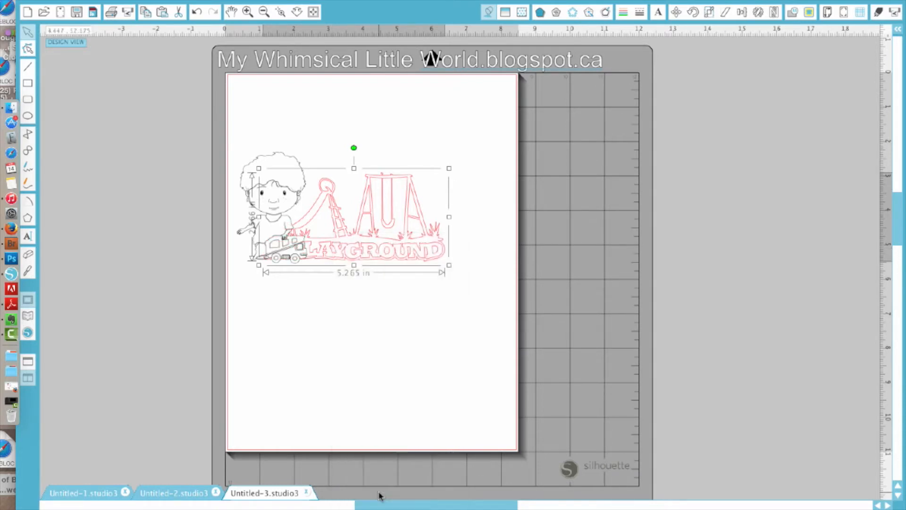
pyautogui.click(342, 385)
# Try the boy in front of the slide, and move him clear of the playground design across the page's left edge.
pyautogui.moveTo(270, 249); pyautogui.dragTo(320, 250)
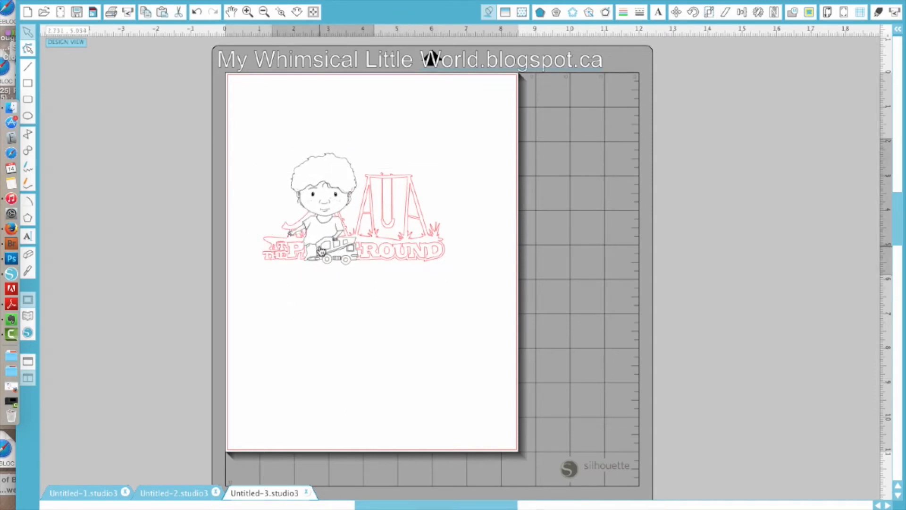
pyautogui.moveTo(320, 250); pyautogui.dragTo(321, 250)
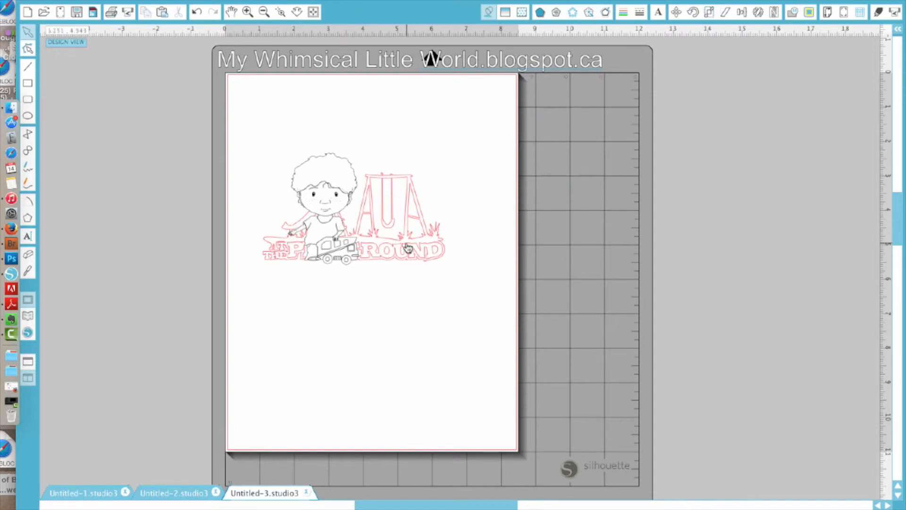
pyautogui.moveTo(333, 253); pyautogui.dragTo(232, 258)
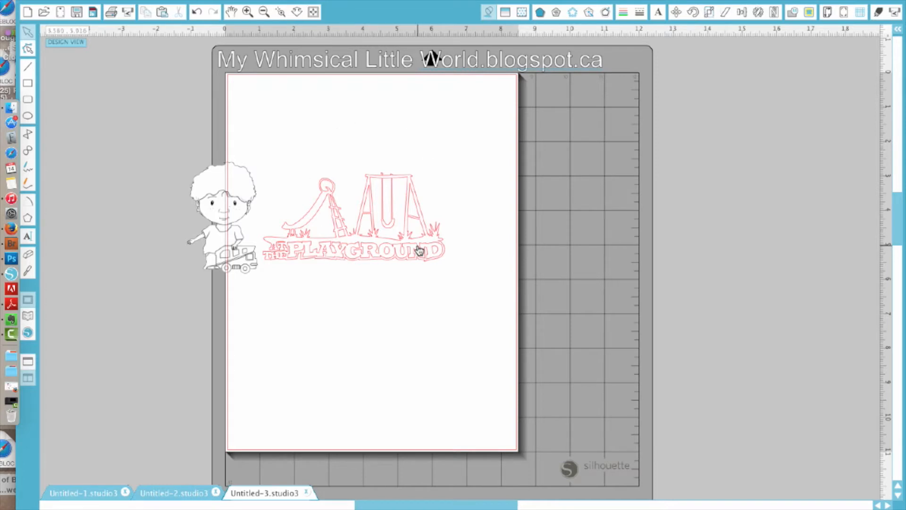
# Cut the playground design horizontally along the ground line above the lettering with a straight outline knife about 5.36 in long.
pyautogui.click(388, 241)
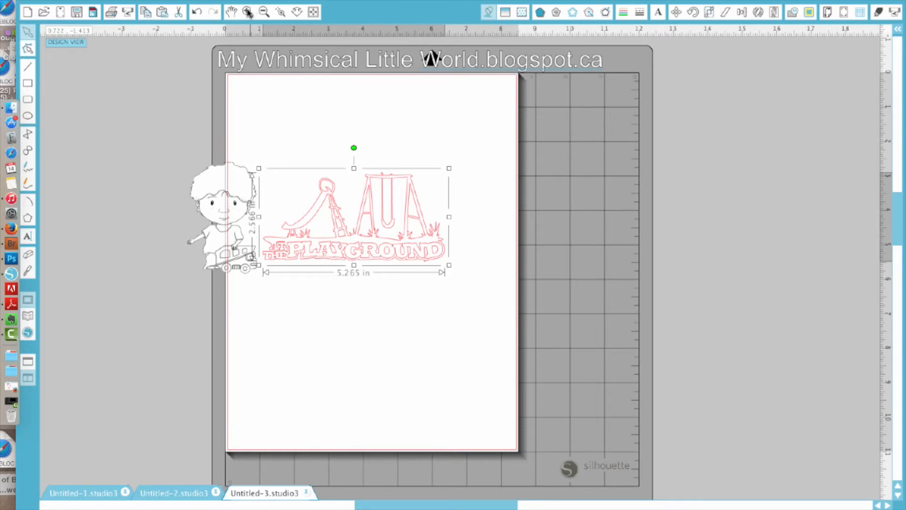
pyautogui.click(280, 13)
pyautogui.moveTo(244, 127); pyautogui.dragTo(482, 282)
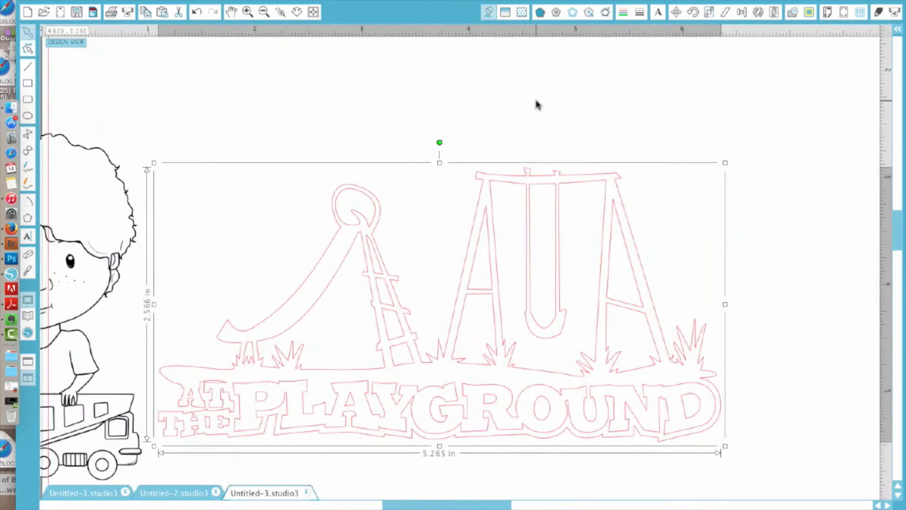
pyautogui.click(514, 92)
pyautogui.click(27, 273)
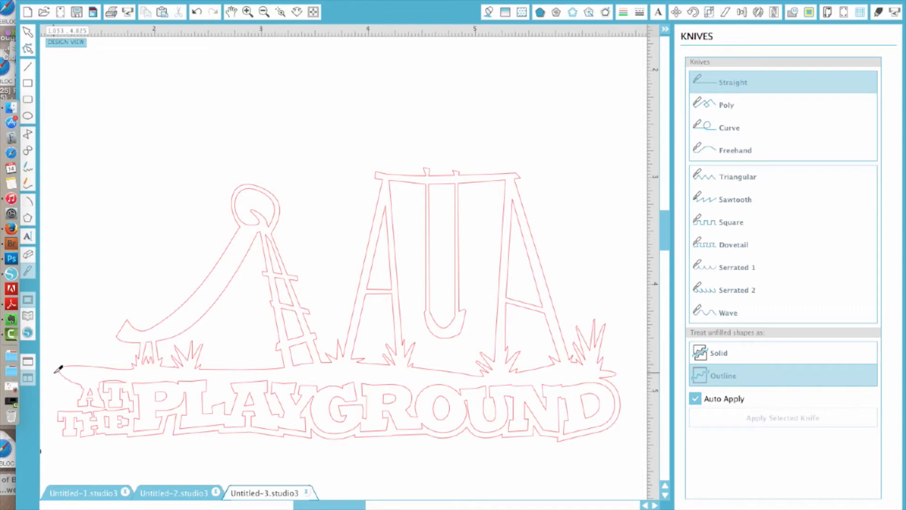
pyautogui.moveTo(55, 371); pyautogui.dragTo(632, 378)
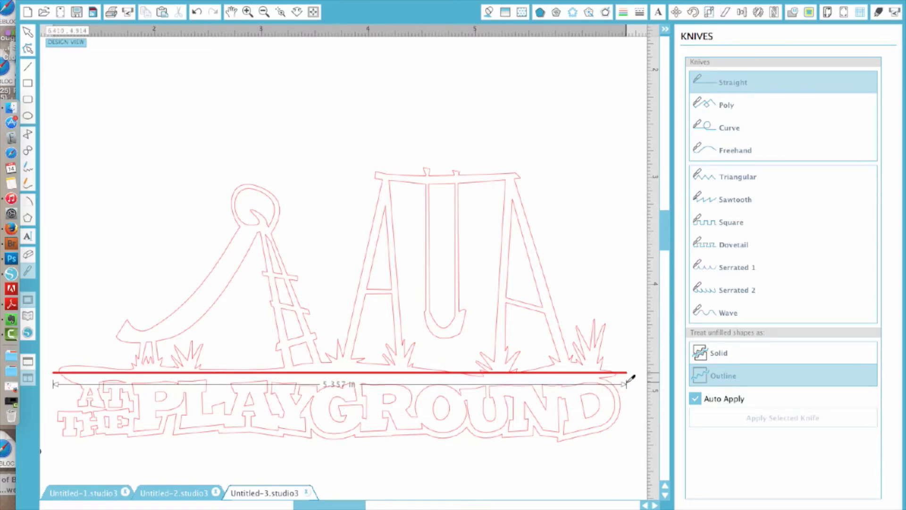
pyautogui.moveTo(627, 385); pyautogui.dragTo(632, 378)
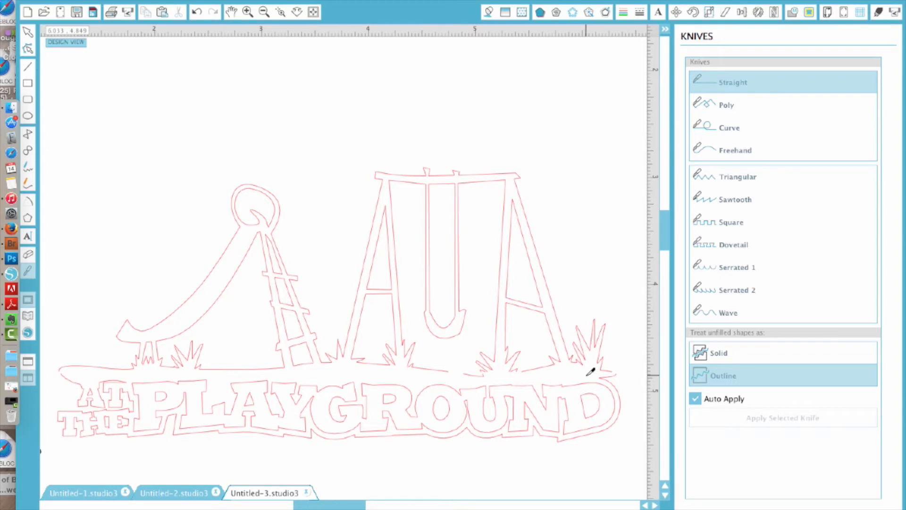
# Delete the AT THE PLAYGROUND lettering below the cut.
pyautogui.click(29, 39)
pyautogui.moveTo(303, 397); pyautogui.dragTo(307, 416)
pyautogui.press('Delete')
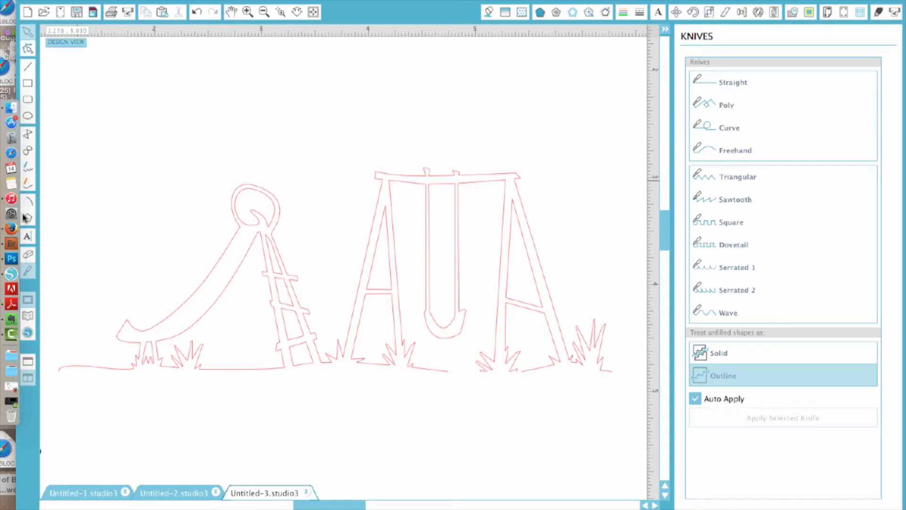
# Cut vertically between the slide and the swing set with the straight knife, and delete the slide portion.
pyautogui.click(29, 270)
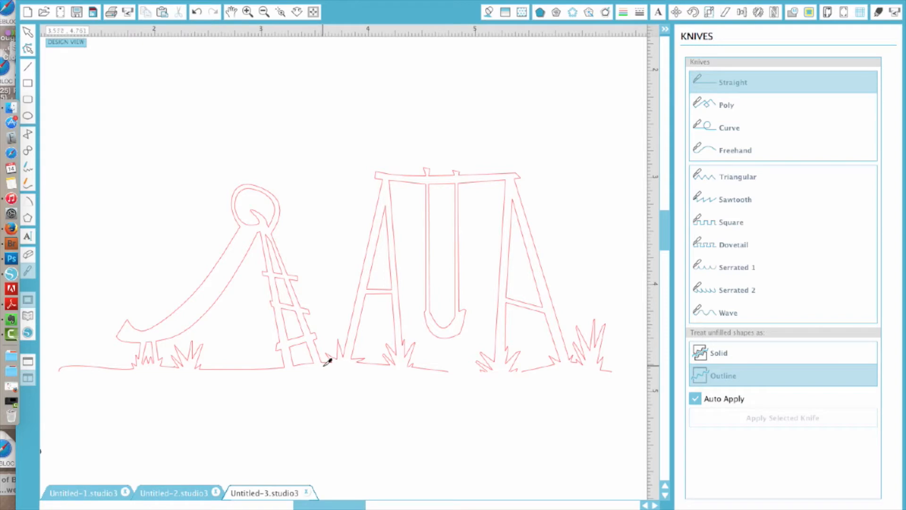
pyautogui.moveTo(324, 365); pyautogui.dragTo(327, 154)
pyautogui.click(27, 31)
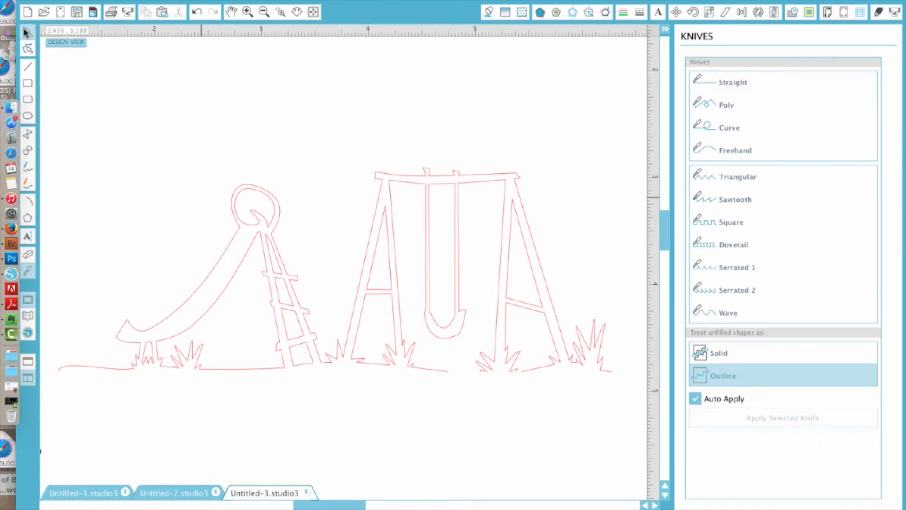
pyautogui.click(274, 210)
pyautogui.press('Delete')
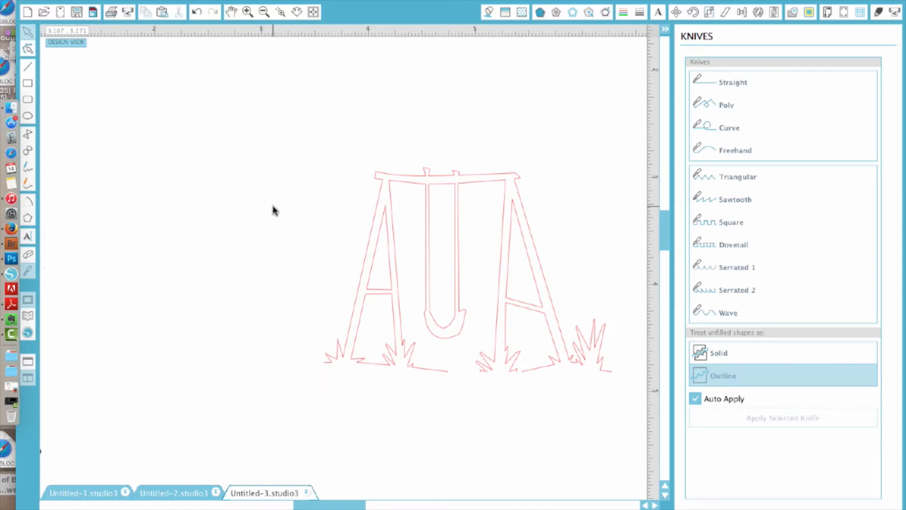
# Move the boy onto the page beside the swing set, and shift the swing set slightly right of his truck.
pyautogui.click(265, 11)
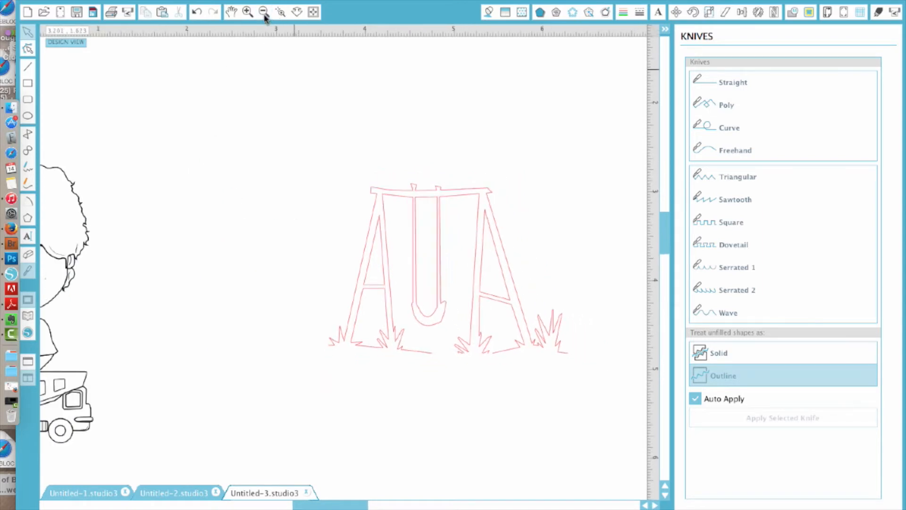
pyautogui.click(119, 384)
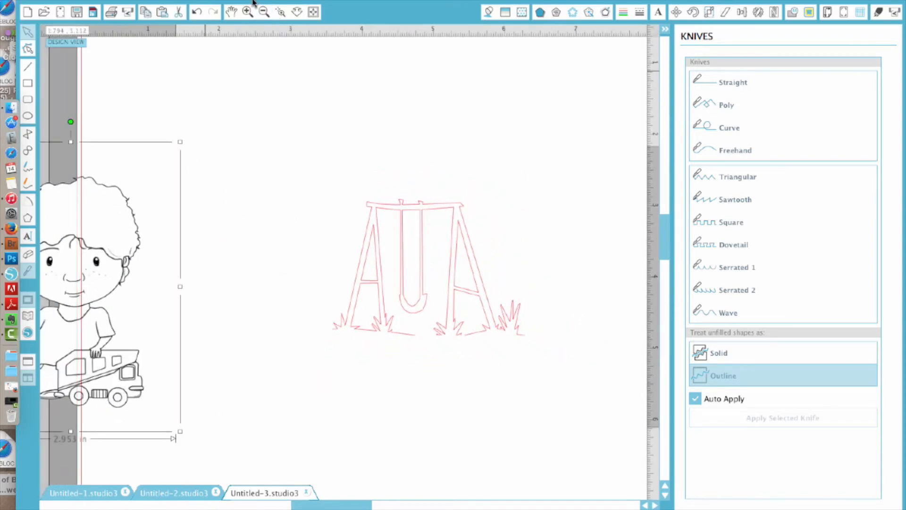
pyautogui.click(264, 11)
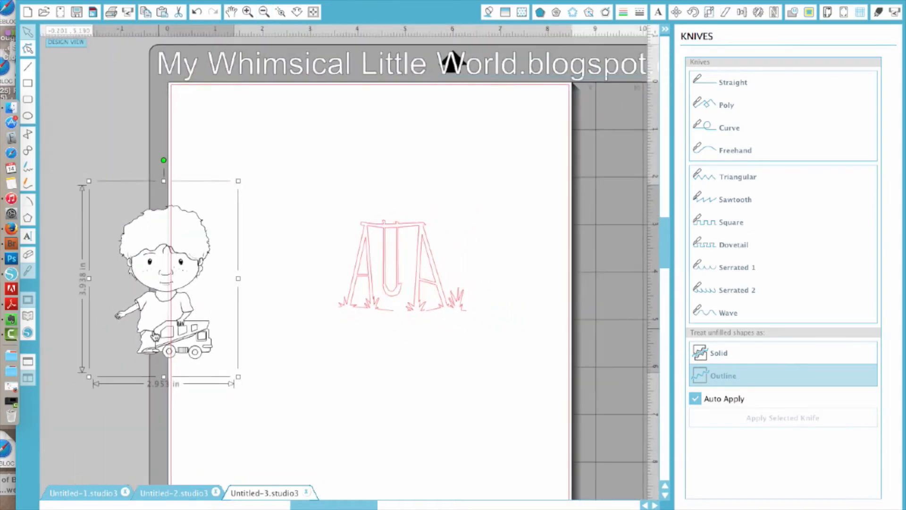
pyautogui.moveTo(287, 310); pyautogui.dragTo(299, 301)
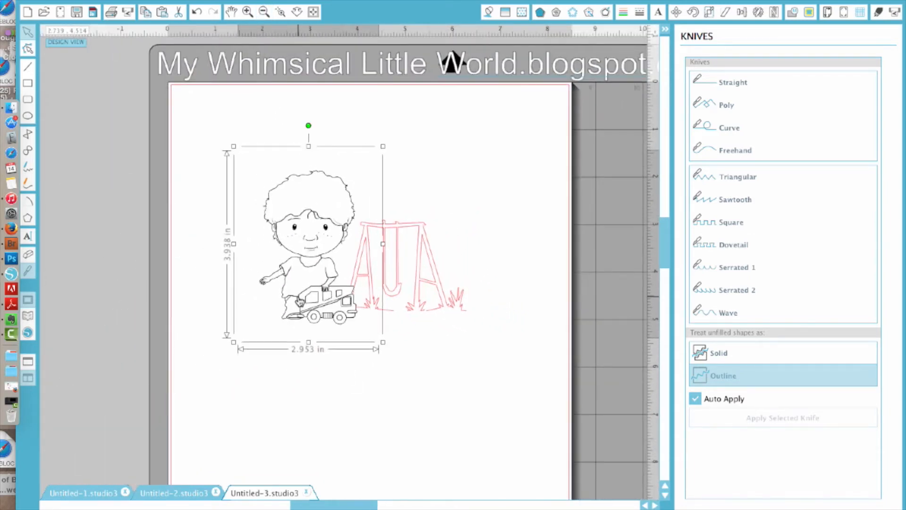
pyautogui.click(265, 11)
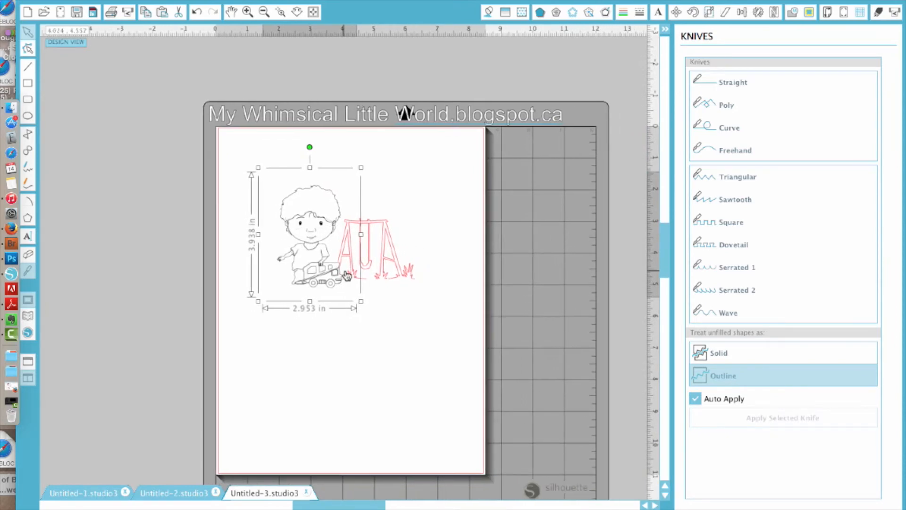
pyautogui.moveTo(386, 257); pyautogui.dragTo(392, 255)
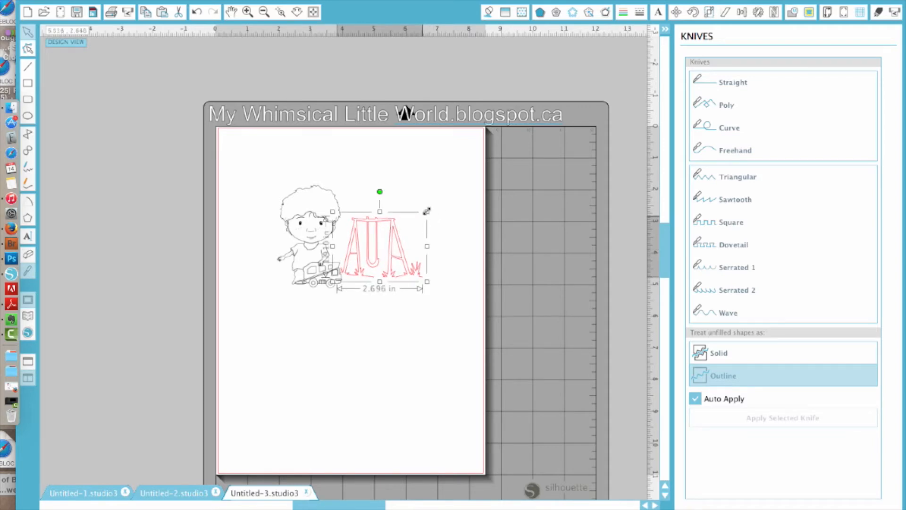
# Scale the boy down to about 2.76 in wide, nudge him toward the swing set, and shrink the swing set slightly.
pyautogui.click(323, 218)
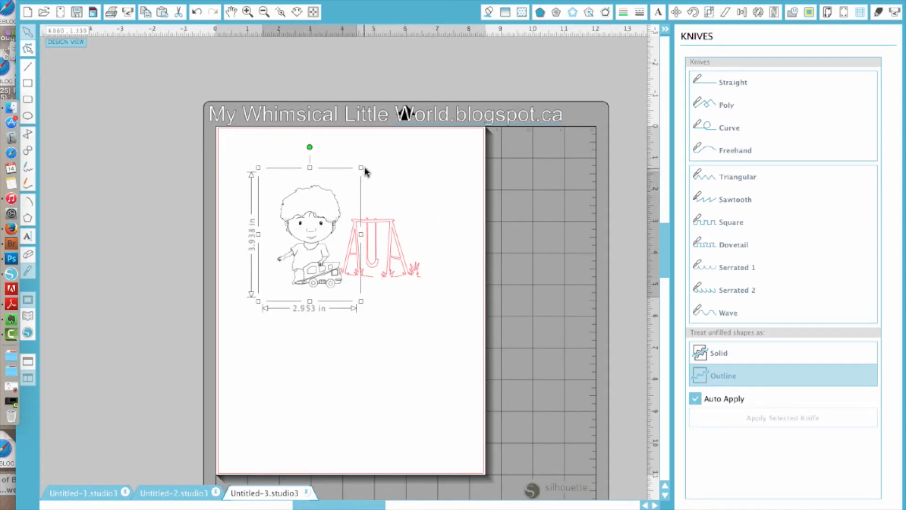
pyautogui.moveTo(363, 168); pyautogui.dragTo(357, 177)
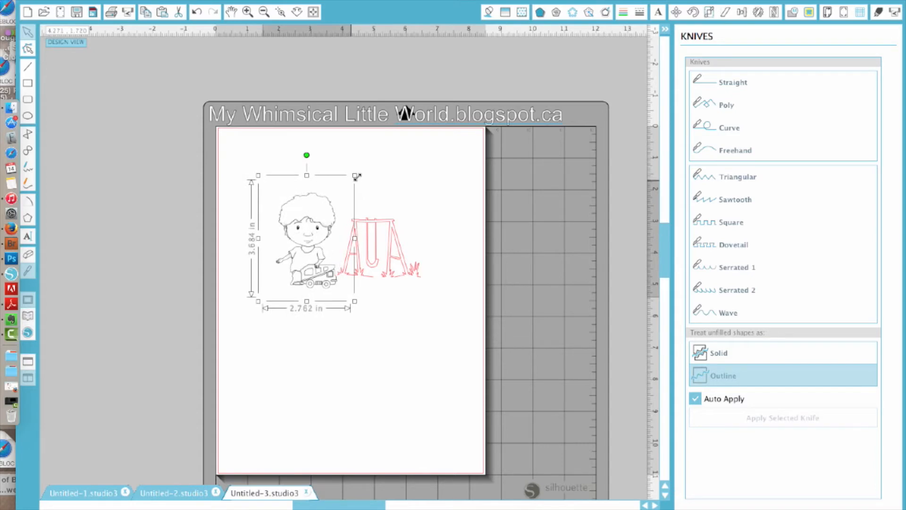
pyautogui.moveTo(299, 282); pyautogui.dragTo(303, 278)
pyautogui.click(383, 251)
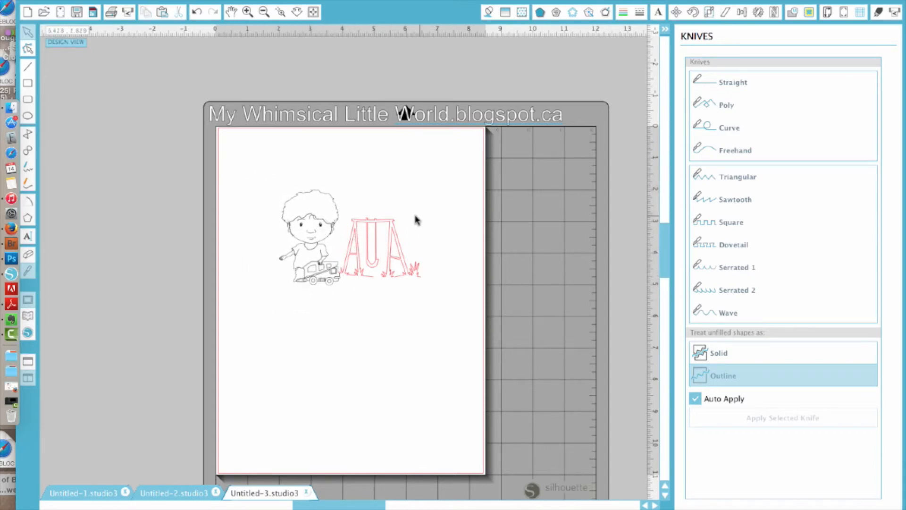
pyautogui.click(395, 240)
pyautogui.moveTo(423, 213); pyautogui.dragTo(422, 214)
pyautogui.click(224, 278)
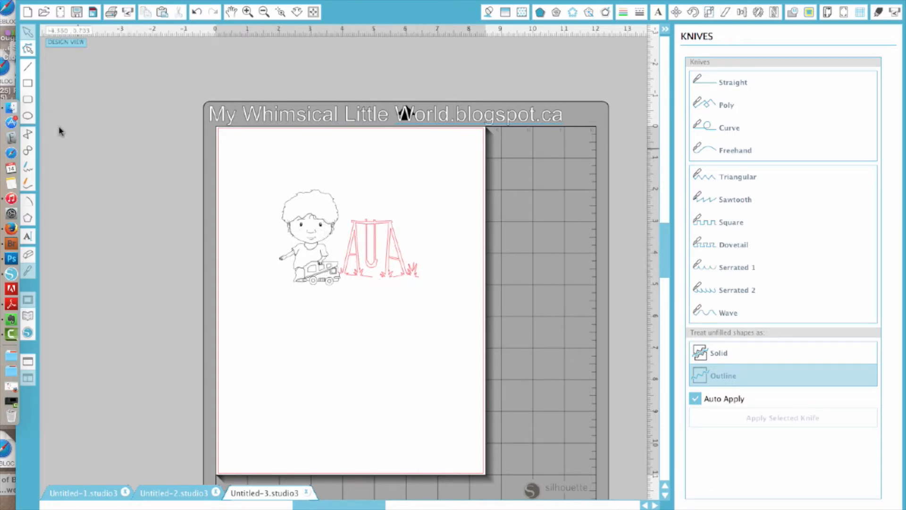
# Draw a rectangle framing the boy and the swing set on the upper half of the page.
pyautogui.click(30, 89)
pyautogui.moveTo(236, 160)
pyautogui.mouseDown()
pyautogui.moveTo(236, 177)
pyautogui.moveTo(420, 301)
pyautogui.moveTo(457, 301)
pyautogui.mouseUp()
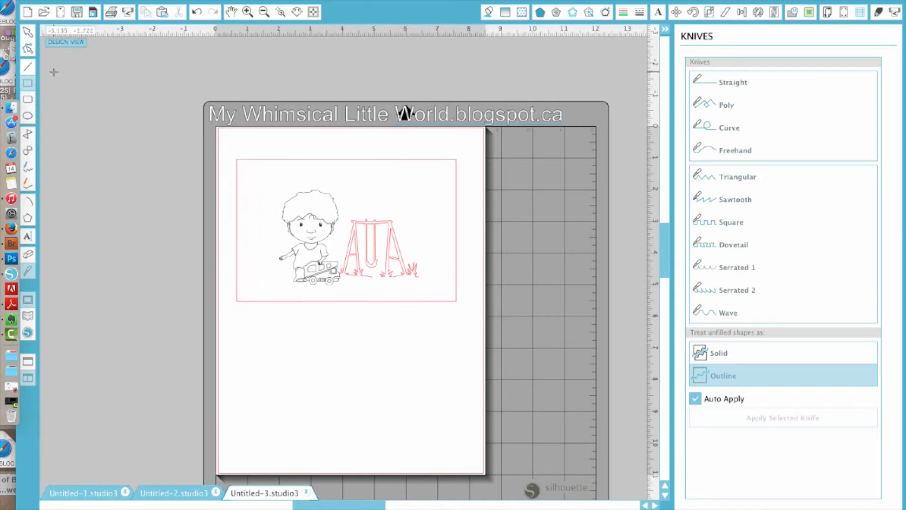
# Resize the rectangle around the boy and swing set to 6 in wide and 4 in high.
pyautogui.click(27, 33)
pyautogui.click(259, 159)
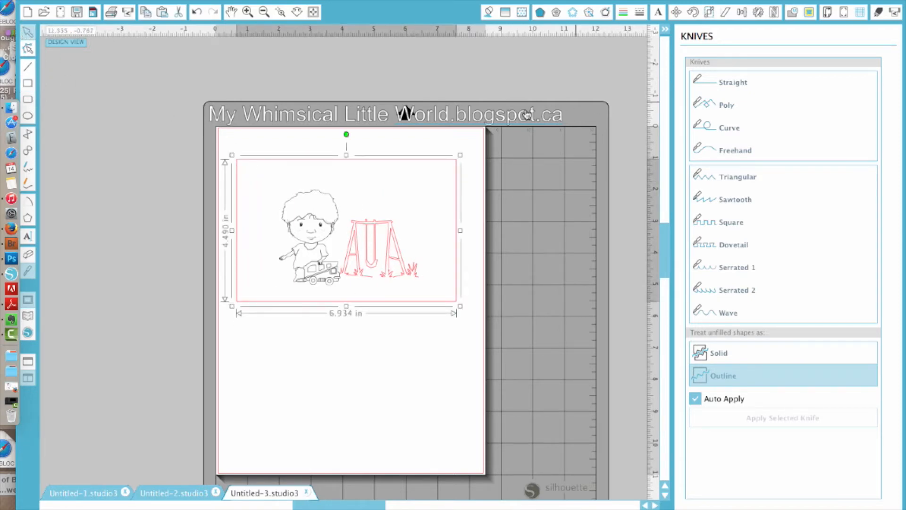
pyautogui.click(710, 13)
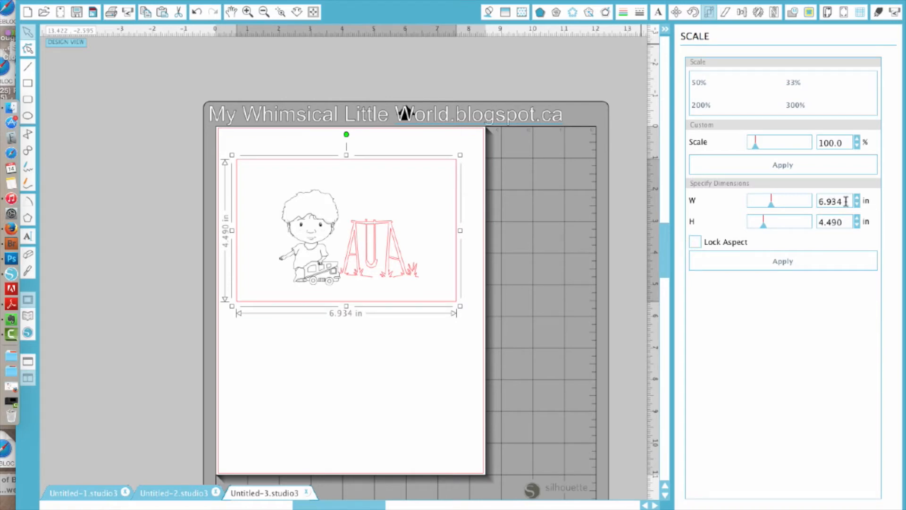
pyautogui.moveTo(847, 201); pyautogui.dragTo(786, 202)
pyautogui.write('6')
pyautogui.moveTo(853, 225); pyautogui.dragTo(810, 222)
pyautogui.write('4')
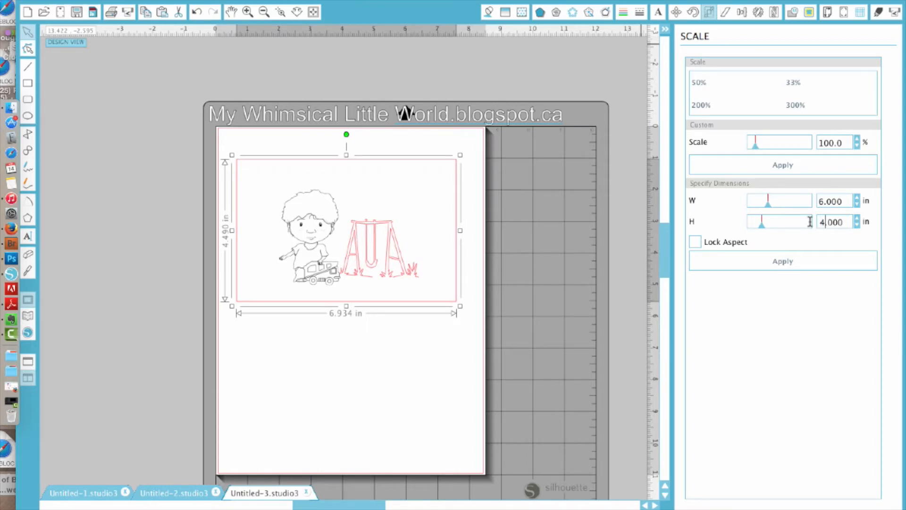
pyautogui.press('Return')
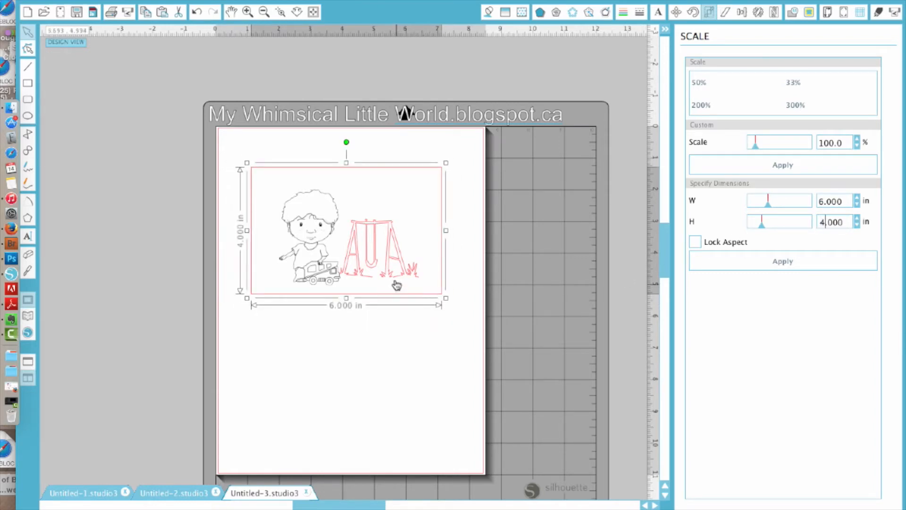
# Move the 6 by 4 in rectangle off the page, into the empty area to the left of the cutting mat.
pyautogui.click(431, 355)
pyautogui.moveTo(429, 295); pyautogui.dragTo(428, 295)
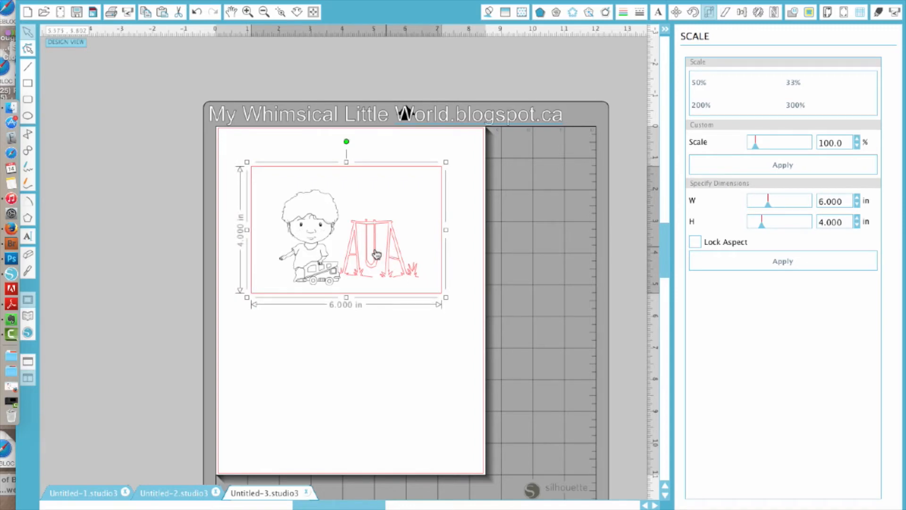
pyautogui.click(401, 328)
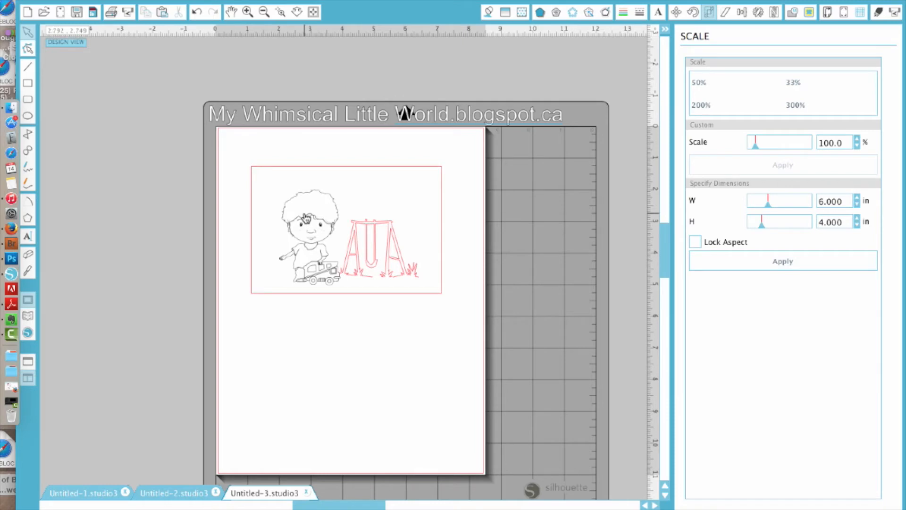
pyautogui.moveTo(372, 297); pyautogui.dragTo(116, 280)
pyautogui.click(116, 281)
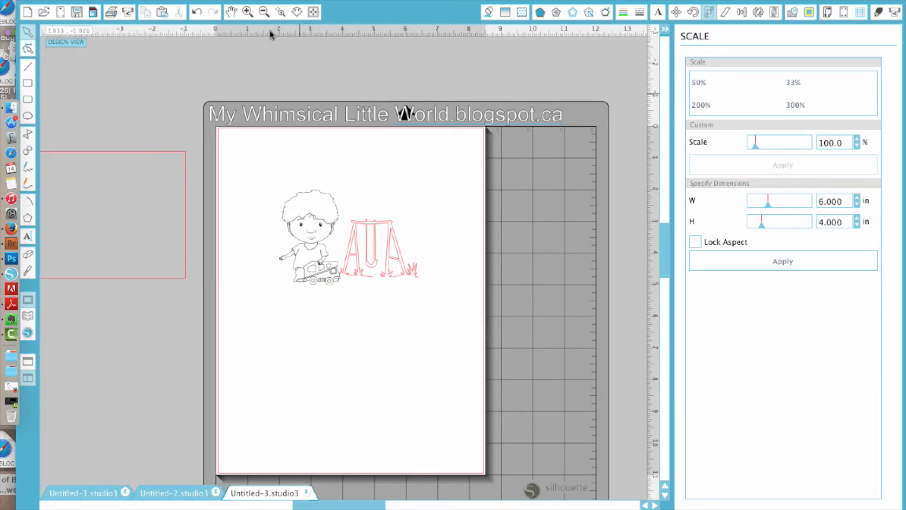
# Move the boy onto the page's left edge, clear of the swing set, and shift the swing set up and left.
pyautogui.click(264, 11)
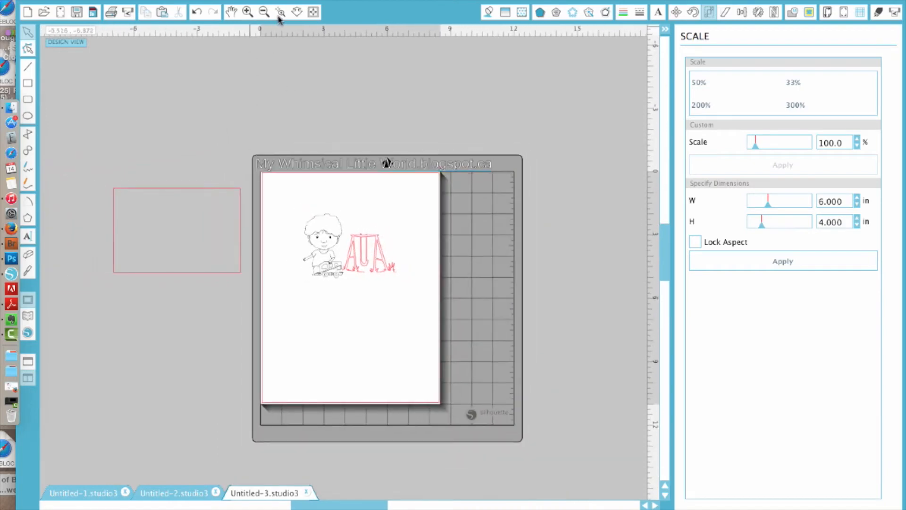
pyautogui.click(246, 13)
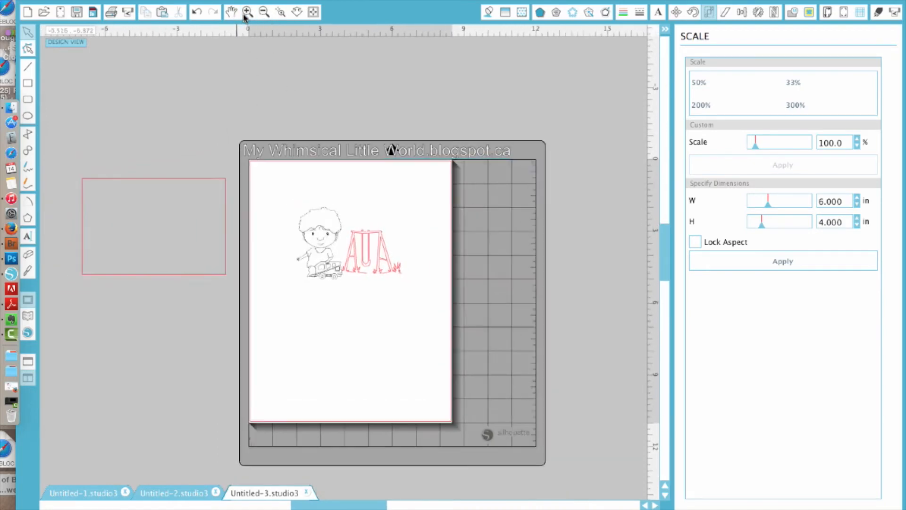
pyautogui.click(246, 13)
pyautogui.click(329, 223)
pyautogui.moveTo(329, 223); pyautogui.dragTo(189, 210)
pyautogui.click(272, 218)
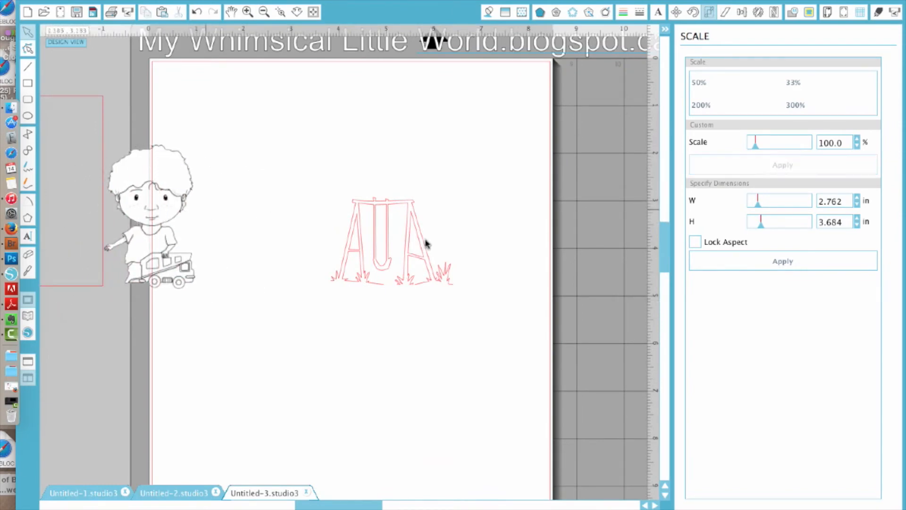
pyautogui.moveTo(423, 245); pyautogui.dragTo(390, 211)
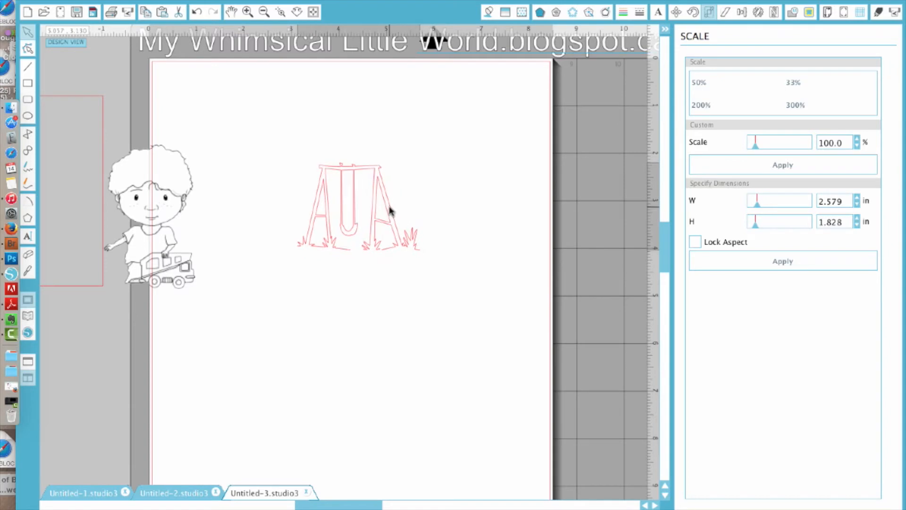
pyautogui.click(390, 208)
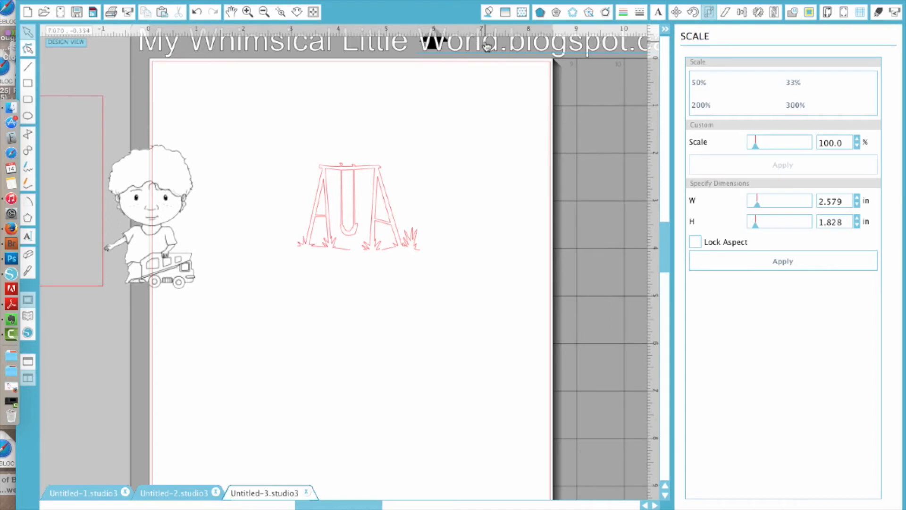
# Change the swing set's line color to black.
pyautogui.click(397, 239)
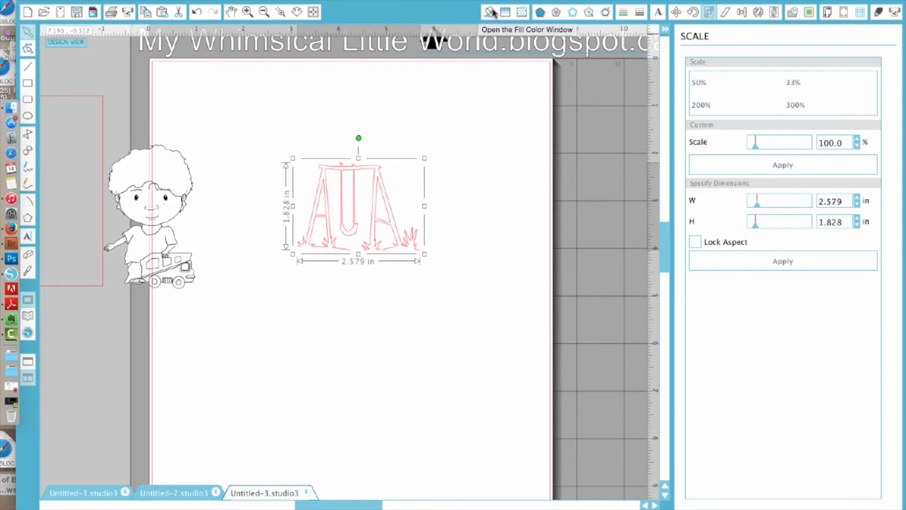
pyautogui.click(640, 13)
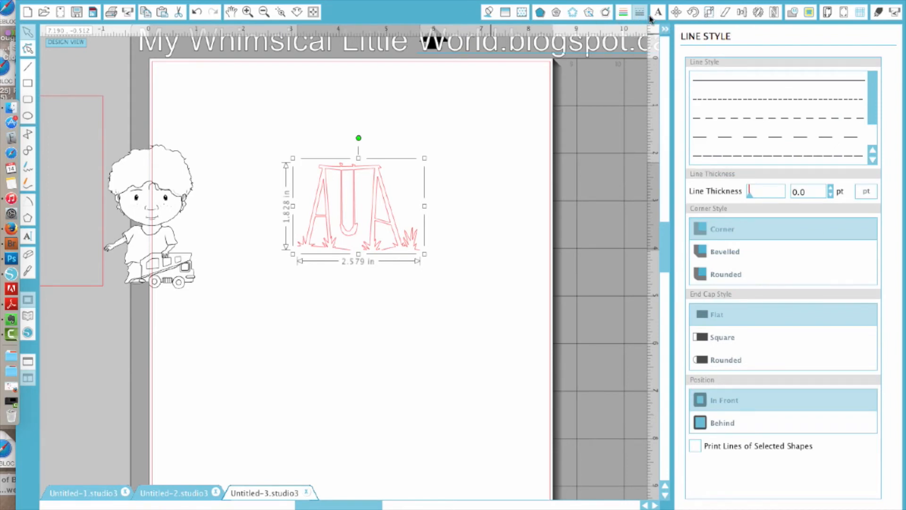
pyautogui.click(623, 13)
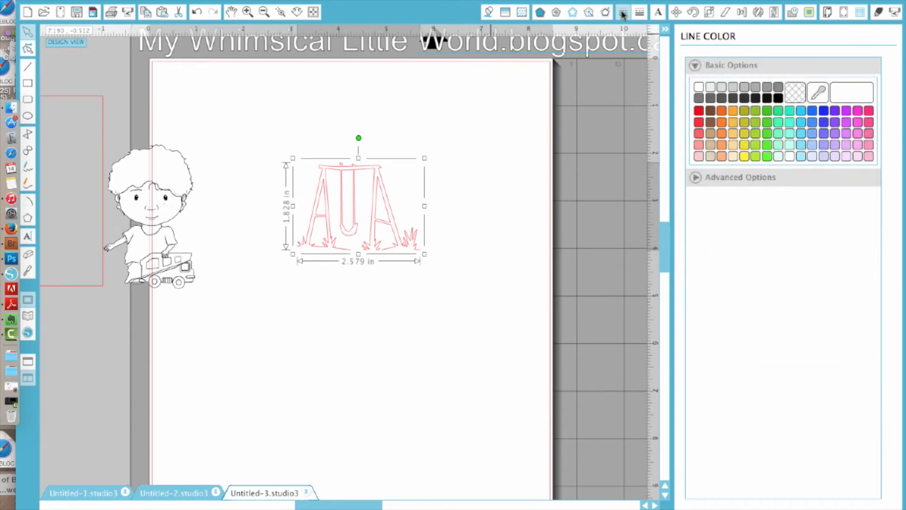
pyautogui.click(779, 98)
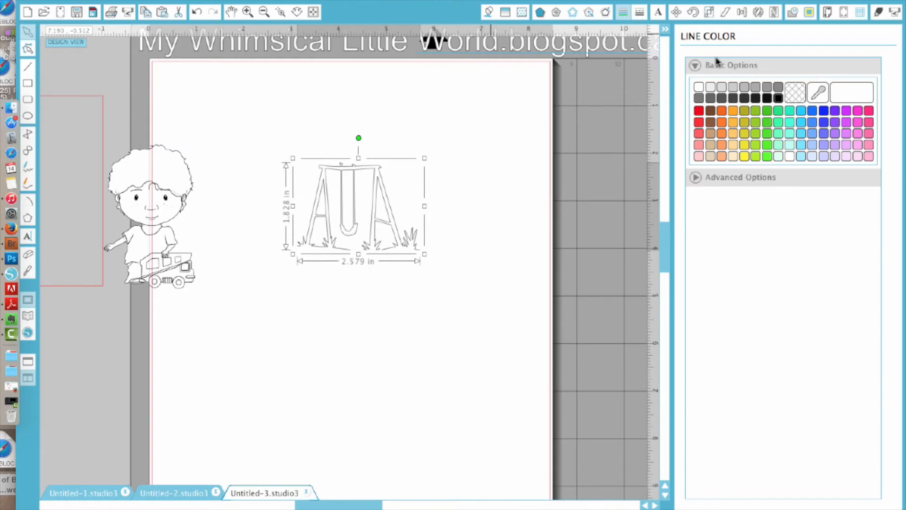
# Set the swing set's line thickness to 0.2 pt and enable printing the lines of selected shapes.
pyautogui.click(641, 14)
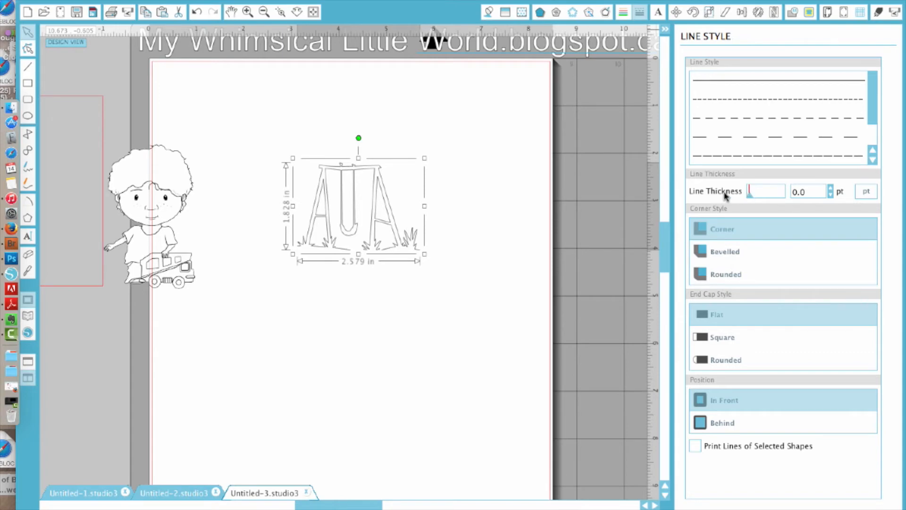
pyautogui.click(832, 188)
pyautogui.click(832, 189)
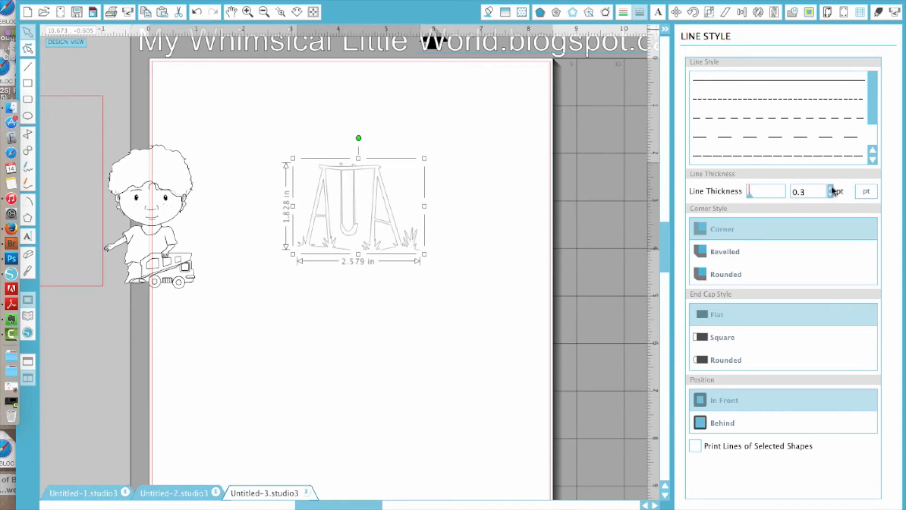
pyautogui.click(832, 188)
pyautogui.click(832, 188)
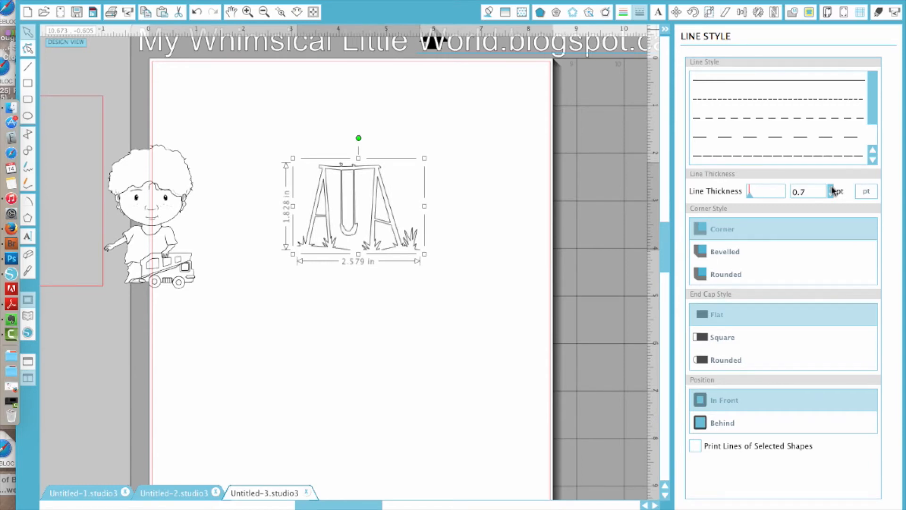
pyautogui.click(832, 194)
pyautogui.click(832, 194)
pyautogui.click(832, 194)
pyautogui.click(831, 194)
pyautogui.click(832, 194)
pyautogui.click(832, 195)
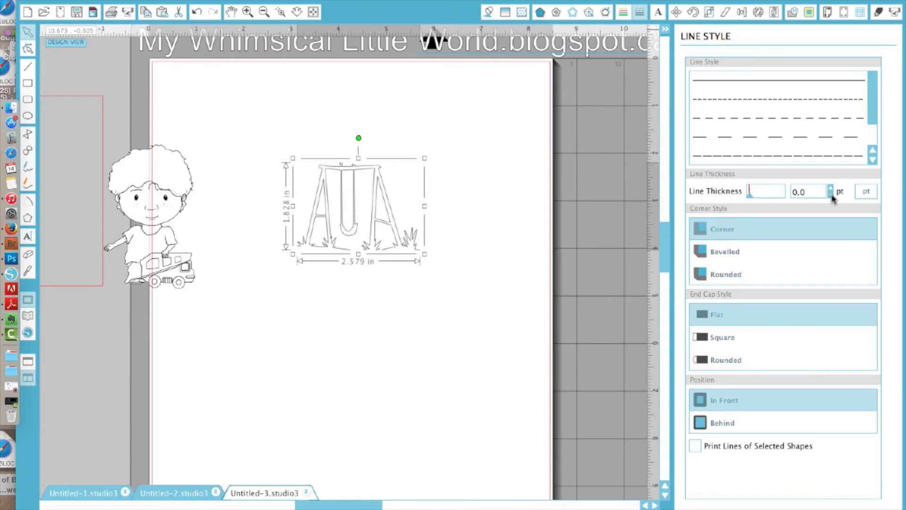
pyautogui.click(831, 187)
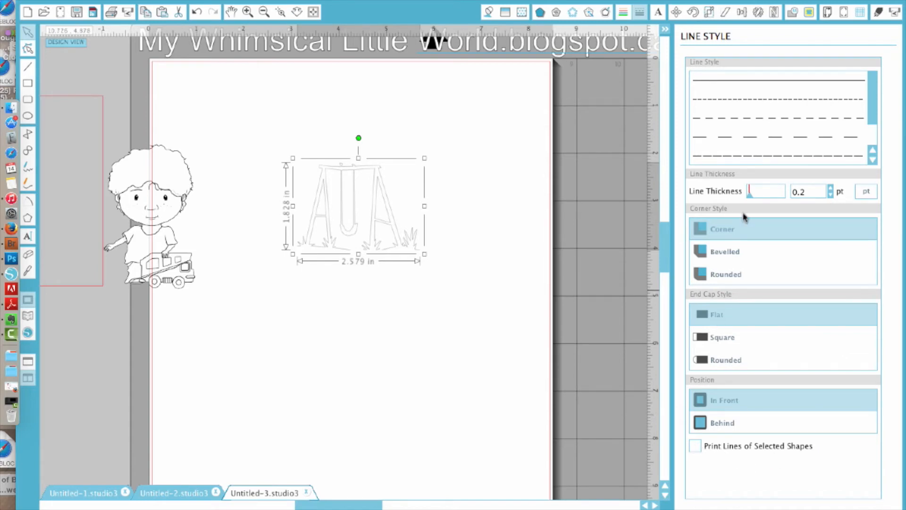
pyautogui.click(696, 446)
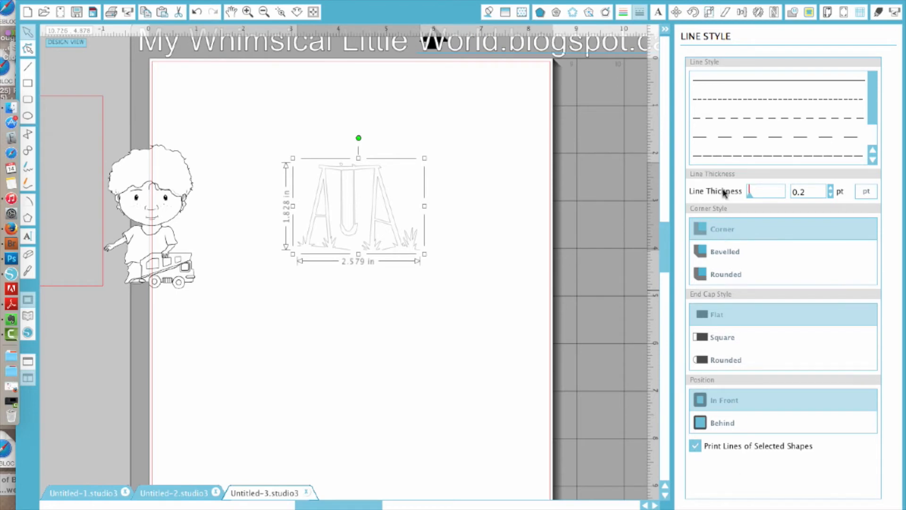
# Move the boy back onto the page so his truck slightly overlaps the left side of the swing set.
pyautogui.click(490, 12)
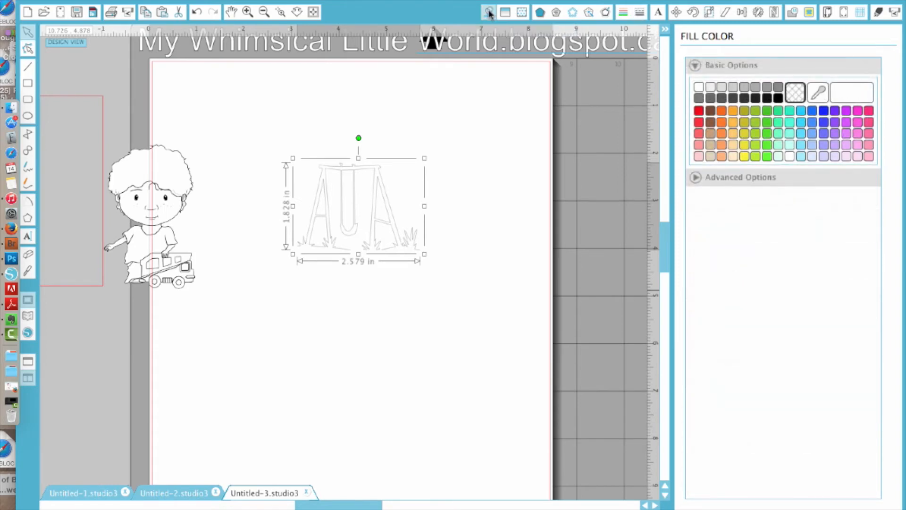
pyautogui.moveTo(173, 258); pyautogui.dragTo(286, 245)
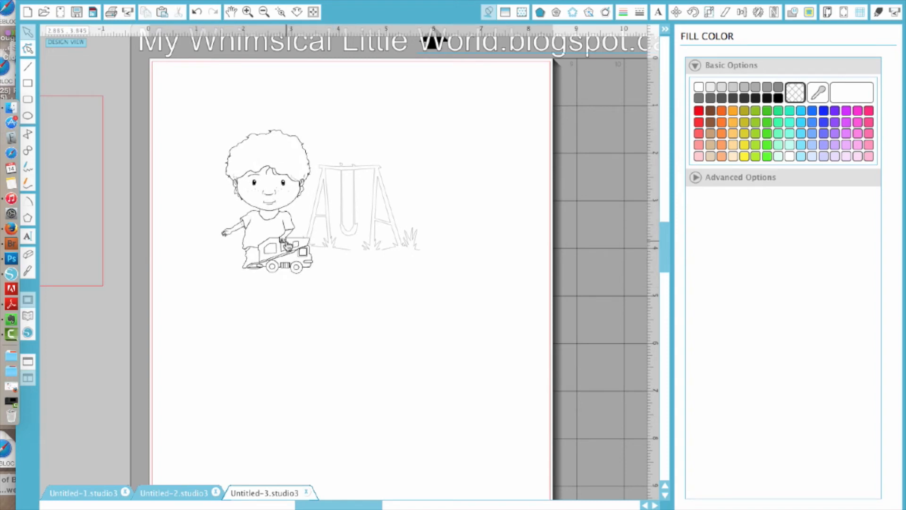
pyautogui.moveTo(287, 245); pyautogui.dragTo(292, 255)
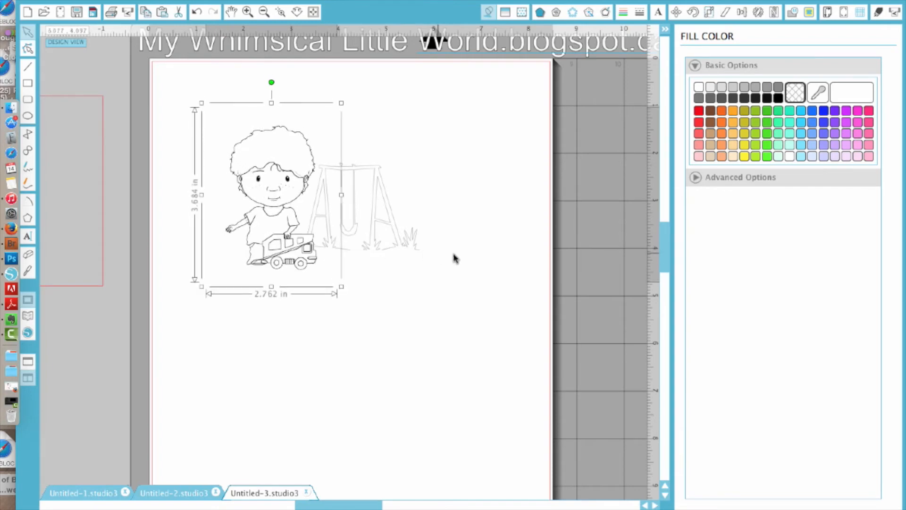
# Set the transparency of the swing set's line color to about 82%.
pyautogui.click(373, 244)
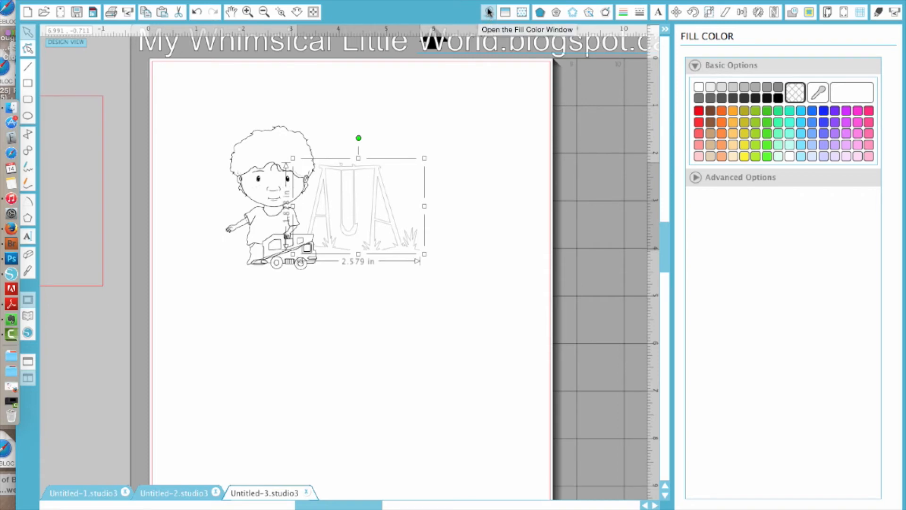
pyautogui.click(695, 179)
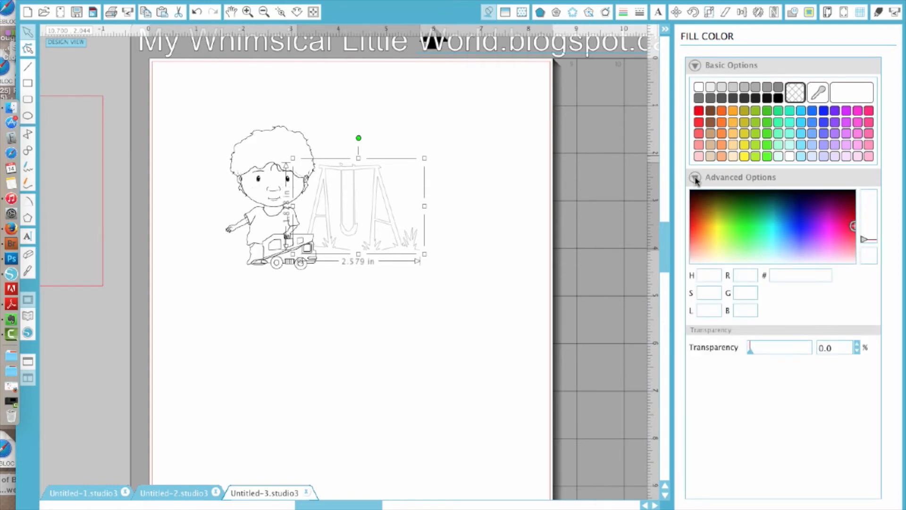
pyautogui.moveTo(751, 354)
pyautogui.mouseDown()
pyautogui.moveTo(810, 352)
pyautogui.moveTo(752, 352)
pyautogui.mouseUp()
pyautogui.click(623, 11)
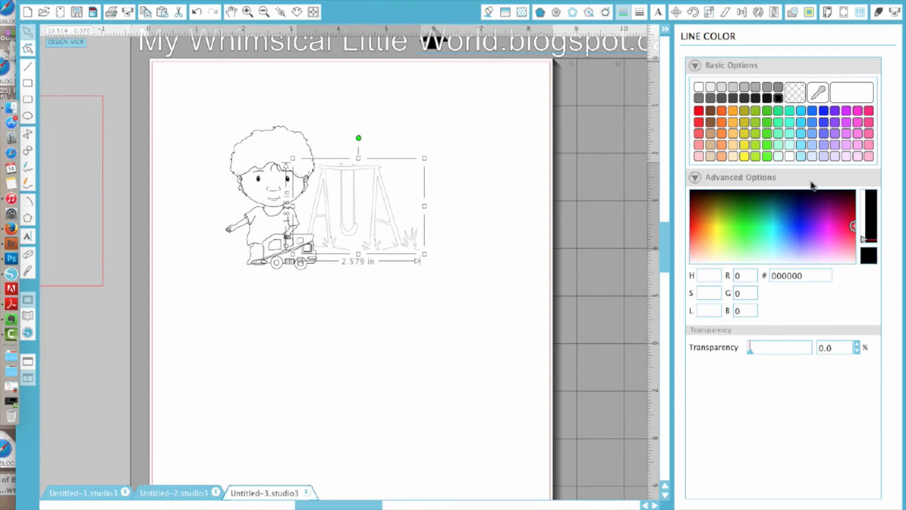
pyautogui.moveTo(750, 351); pyautogui.dragTo(796, 355)
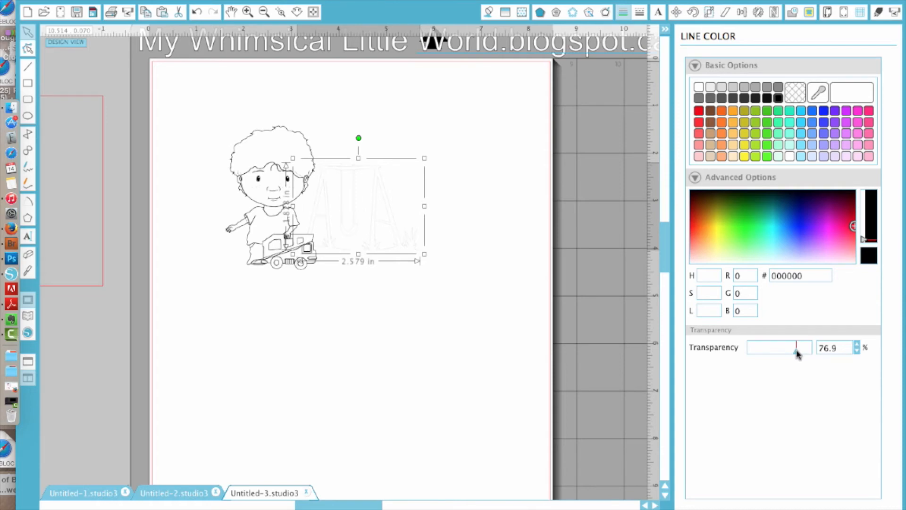
pyautogui.moveTo(797, 355); pyautogui.dragTo(800, 355)
pyautogui.click(454, 393)
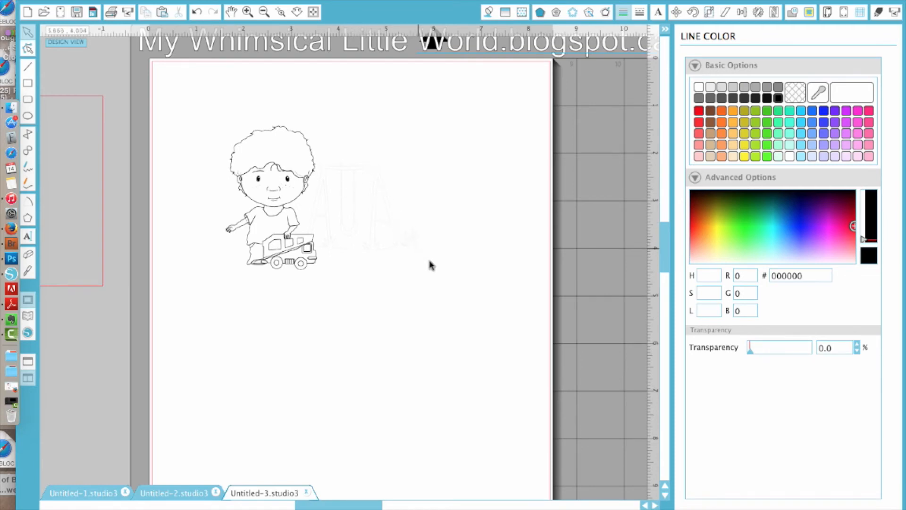
# Change the swing set's line color to gray 666666 and set its transparency to about 66.7%.
pyautogui.click(373, 211)
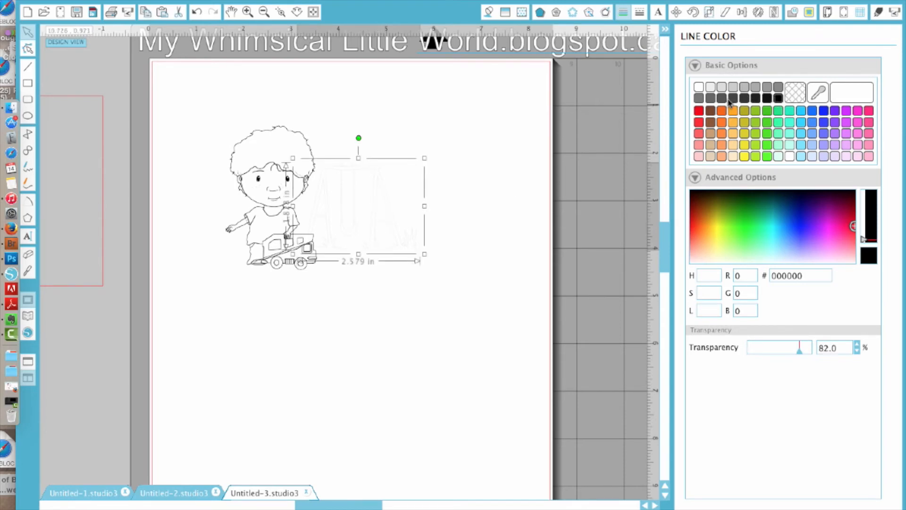
pyautogui.click(699, 99)
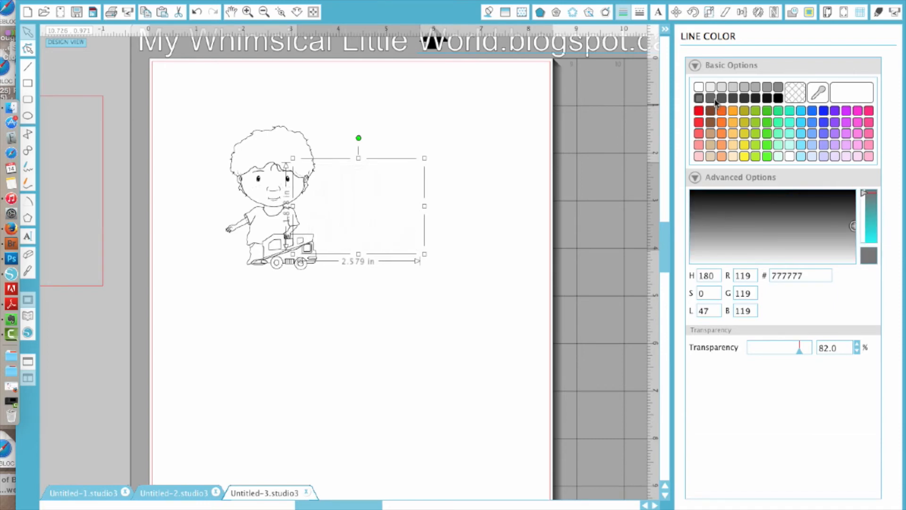
pyautogui.click(712, 98)
pyautogui.moveTo(798, 352); pyautogui.dragTo(789, 356)
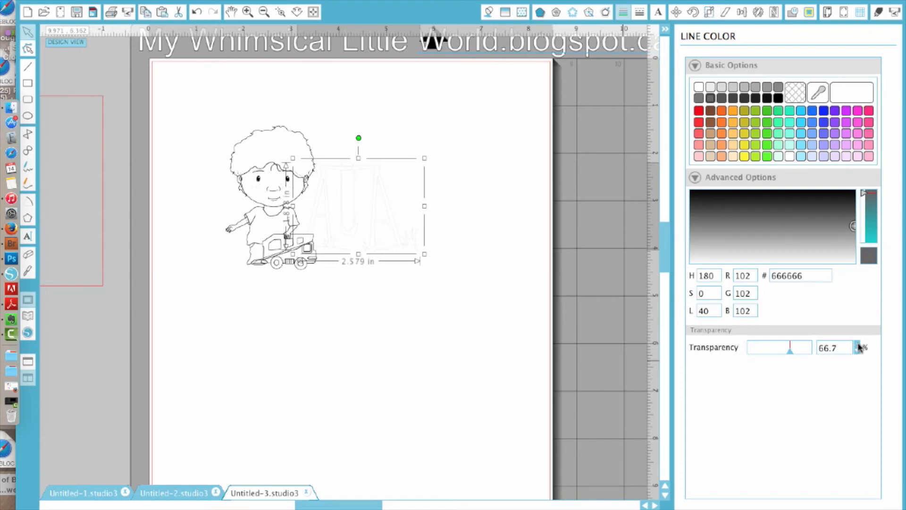
pyautogui.click(489, 270)
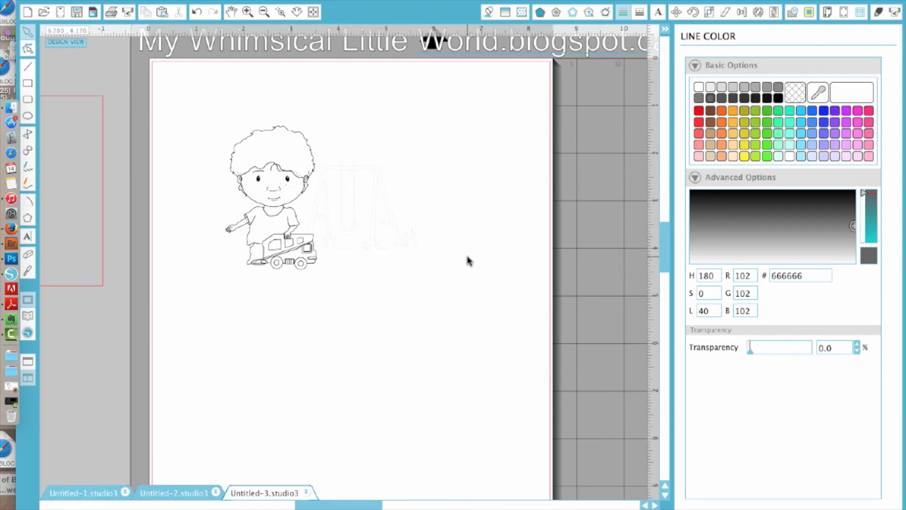
pyautogui.scroll(1, 455, 183)
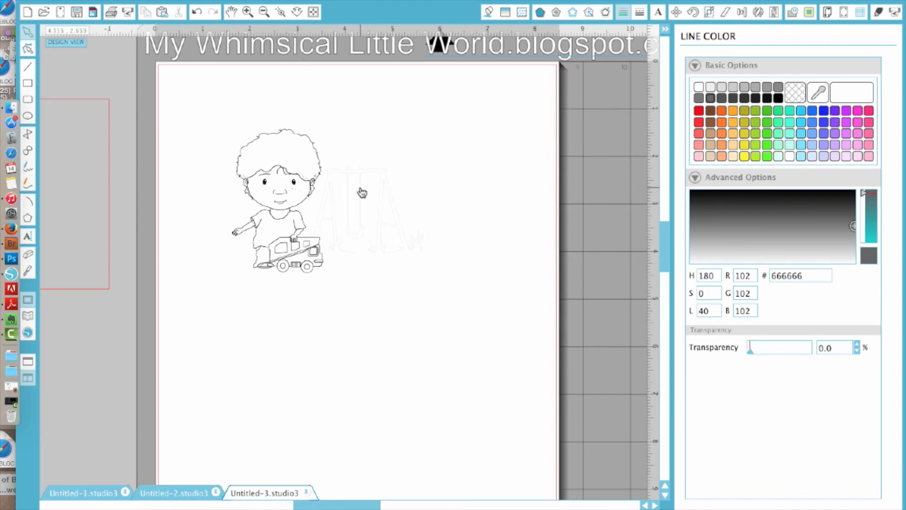
# Group the boy stamp and the faded swing set into one object.
pyautogui.moveTo(109, 247); pyautogui.dragTo(148, 227)
pyautogui.moveTo(454, 133); pyautogui.dragTo(239, 258)
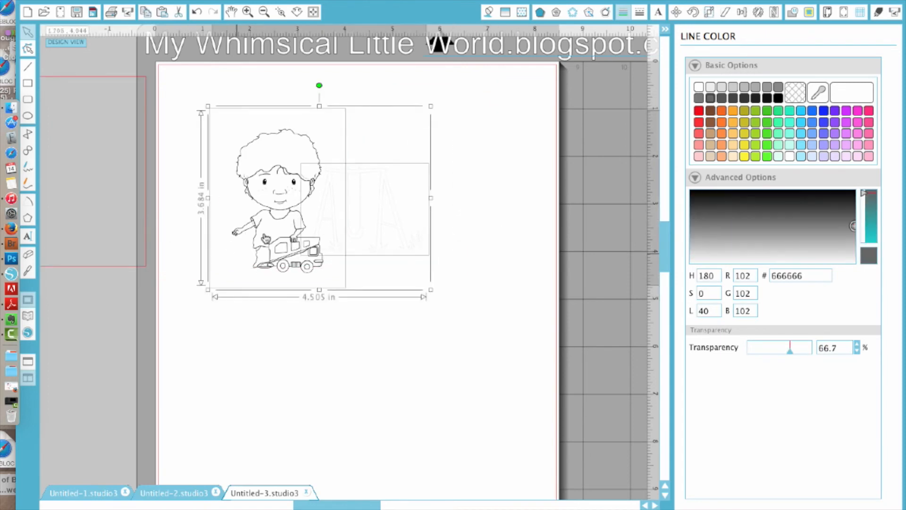
pyautogui.rightClick(289, 229)
pyautogui.click(329, 414)
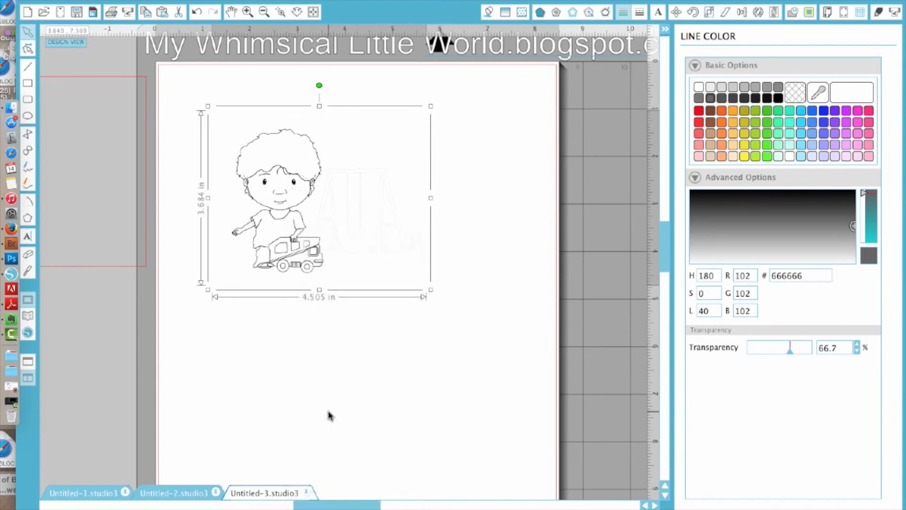
# Move the red rectangle onto the page so it frames both the boy and the swing set.
pyautogui.click(101, 266)
pyautogui.moveTo(101, 270); pyautogui.dragTo(427, 300)
pyautogui.click(527, 198)
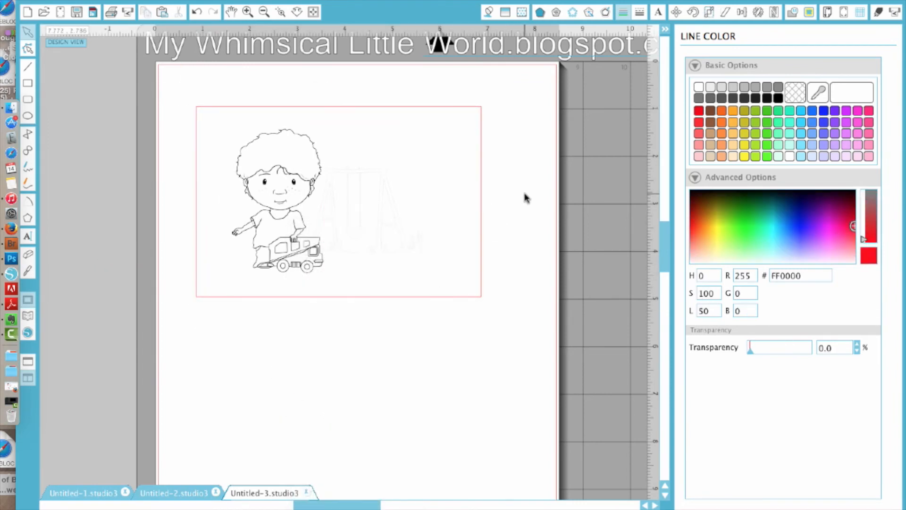
pyautogui.moveTo(472, 300)
pyautogui.mouseDown()
pyautogui.moveTo(463, 293)
pyautogui.moveTo(469, 297)
pyautogui.mouseUp()
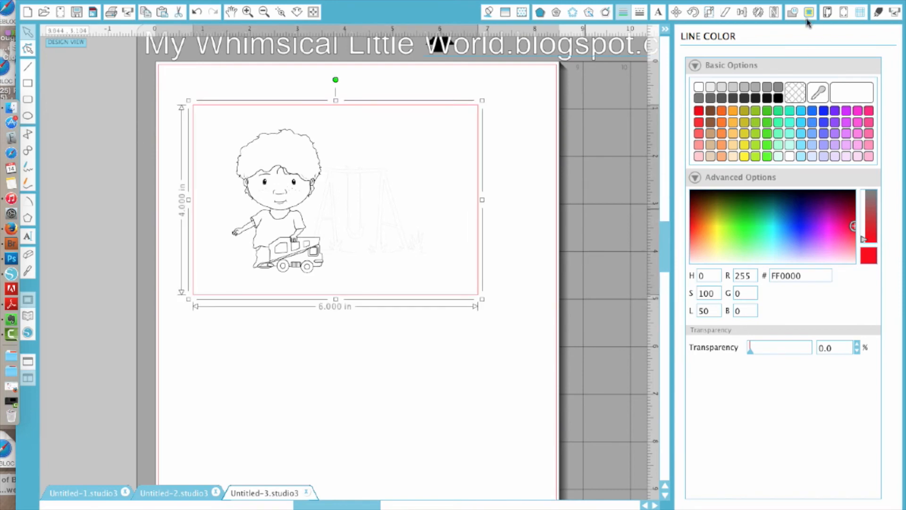
# Create an internal offset of the framing rectangle with a distance of about 0.233 in.
pyautogui.click(605, 13)
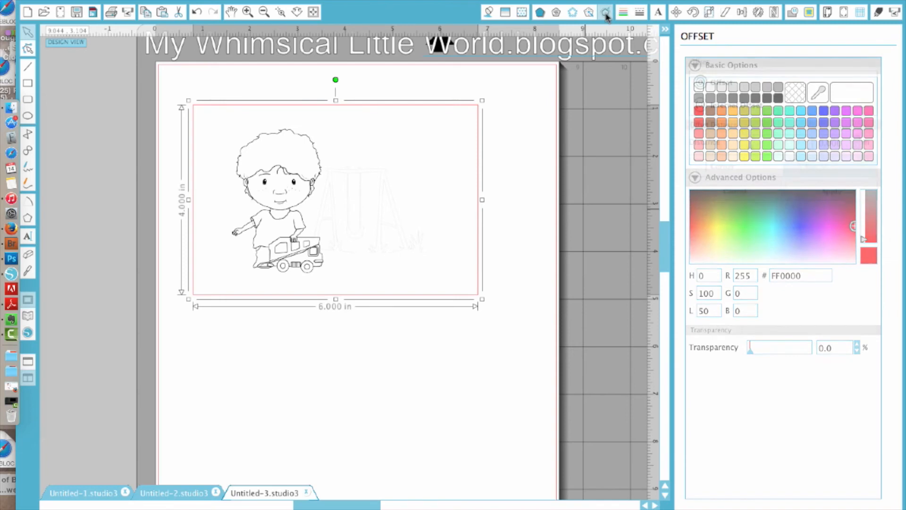
pyautogui.click(721, 106)
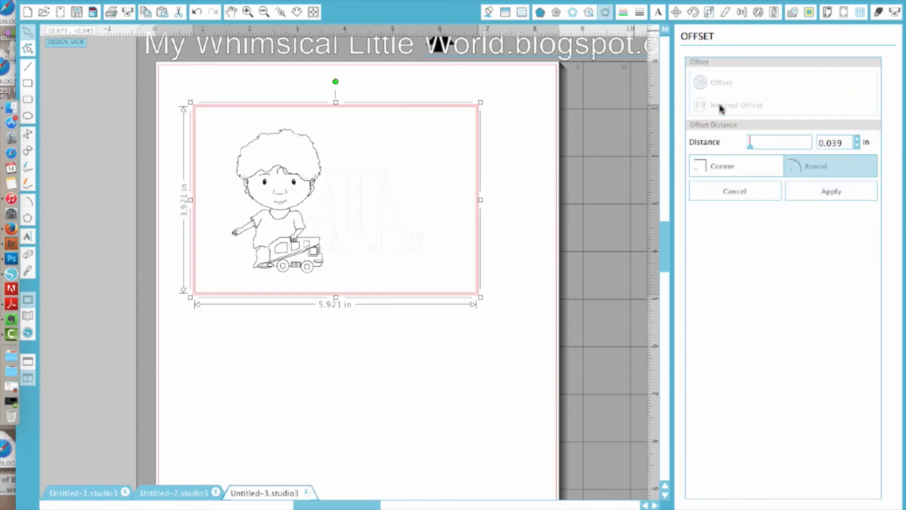
pyautogui.moveTo(755, 149); pyautogui.dragTo(753, 148)
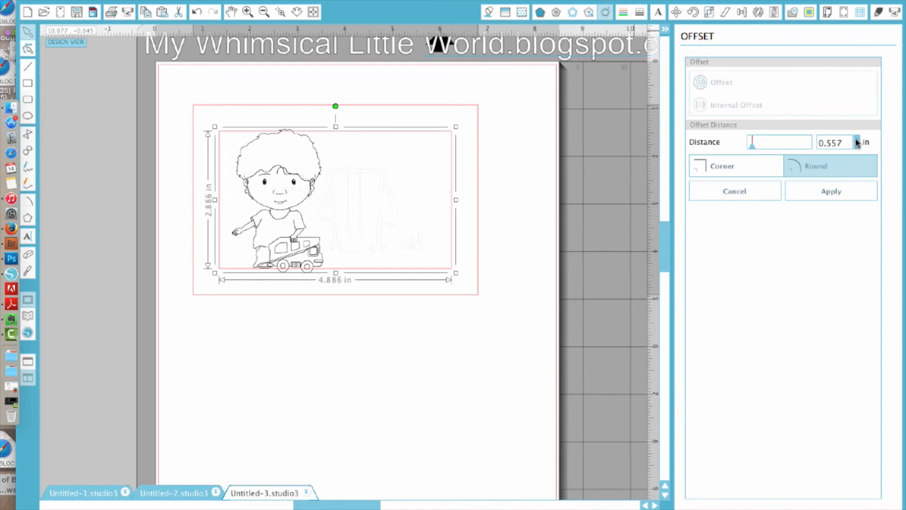
pyautogui.click(858, 143)
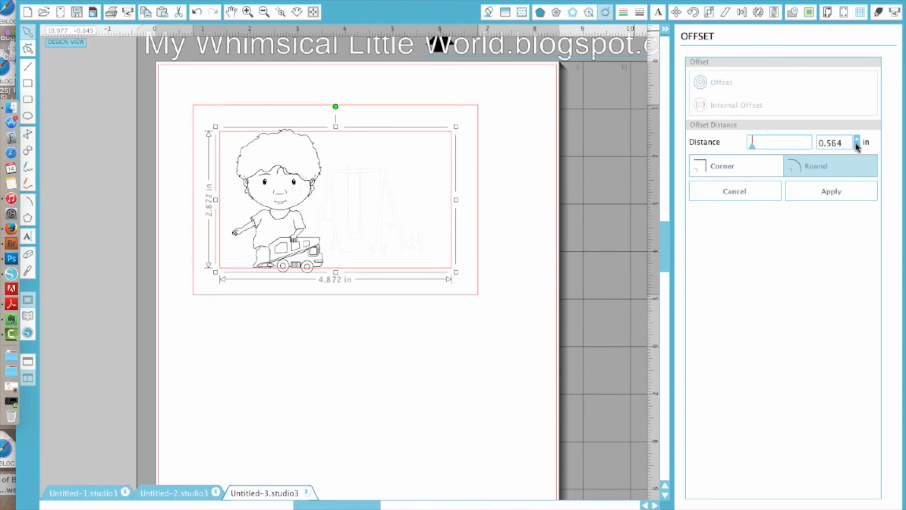
pyautogui.click(857, 145)
pyautogui.click(856, 145)
pyautogui.click(857, 145)
pyautogui.click(857, 145)
pyautogui.click(857, 145)
pyautogui.click(857, 144)
pyautogui.click(857, 145)
pyautogui.click(857, 145)
pyautogui.click(857, 145)
pyautogui.click(857, 145)
pyautogui.click(857, 145)
pyautogui.click(857, 145)
pyautogui.click(857, 145)
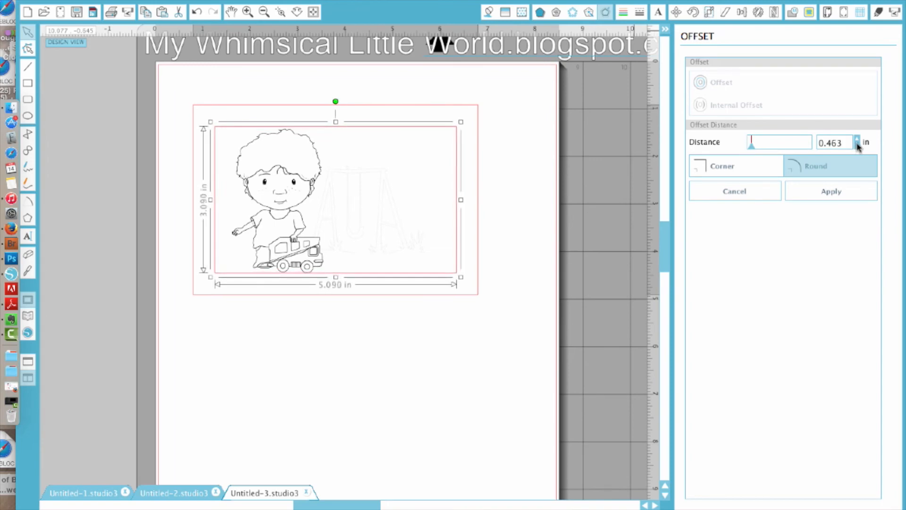
pyautogui.click(857, 145)
pyautogui.click(857, 145)
pyautogui.click(857, 145)
pyautogui.click(857, 145)
pyautogui.click(857, 145)
pyautogui.click(857, 145)
pyautogui.click(856, 145)
pyautogui.click(857, 145)
pyautogui.click(857, 145)
pyautogui.click(857, 145)
pyautogui.click(856, 145)
pyautogui.click(857, 145)
pyautogui.click(857, 145)
pyautogui.click(857, 145)
pyautogui.click(857, 145)
pyautogui.click(857, 145)
pyautogui.click(857, 145)
pyautogui.click(857, 144)
pyautogui.click(857, 145)
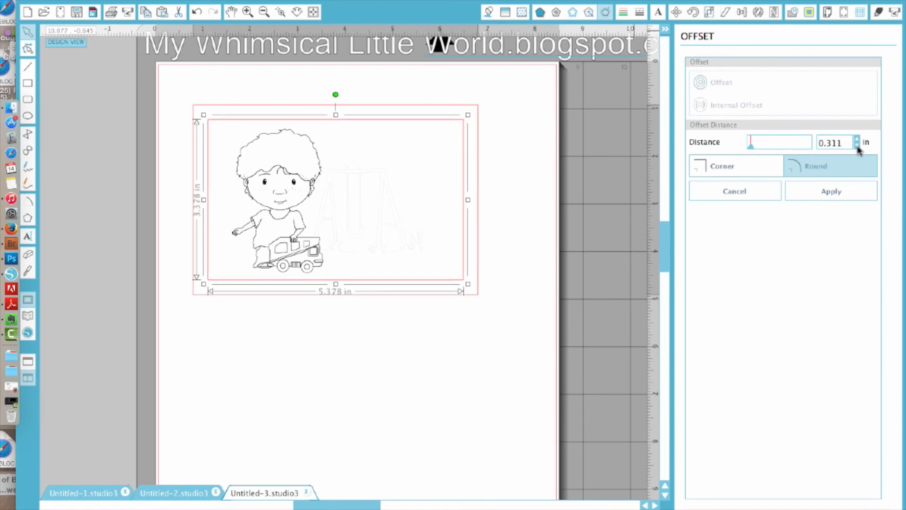
pyautogui.click(858, 145)
pyautogui.click(857, 145)
pyautogui.click(857, 145)
pyautogui.click(856, 145)
pyautogui.click(857, 145)
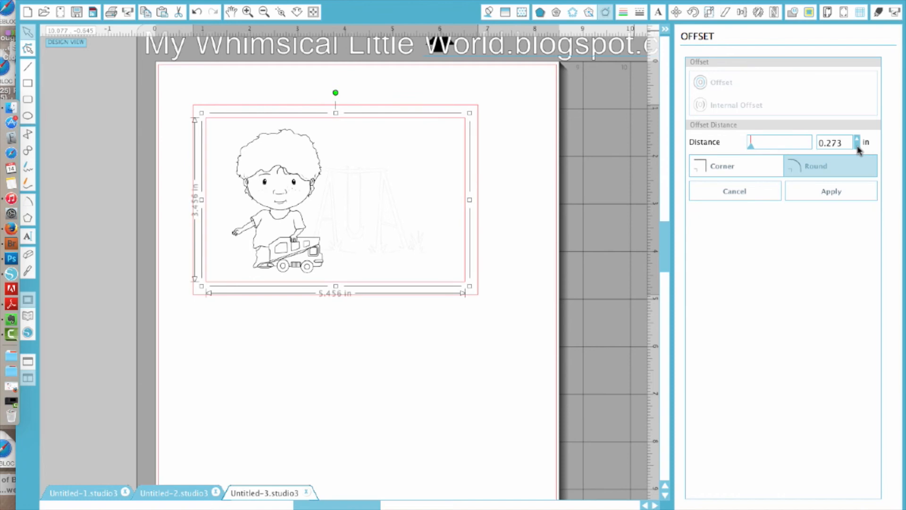
pyautogui.click(857, 145)
pyautogui.click(857, 145)
pyautogui.click(857, 144)
pyautogui.click(856, 145)
pyautogui.click(857, 145)
pyautogui.click(512, 380)
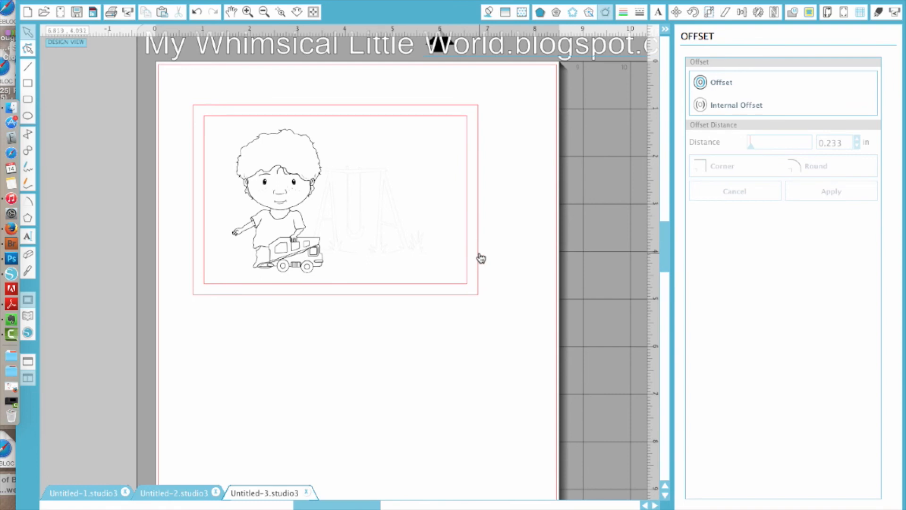
# Move the outer rectangle off the left side of the page, keeping only the inner offset frame around the scene.
pyautogui.moveTo(478, 295); pyautogui.dragTo(129, 292)
pyautogui.moveTo(278, 274); pyautogui.dragTo(87, 298)
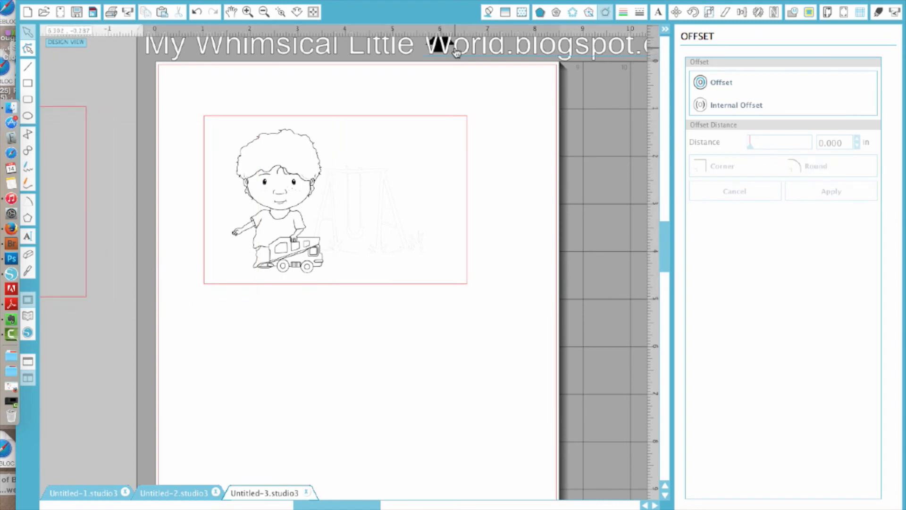
pyautogui.scroll(1, 413, 66)
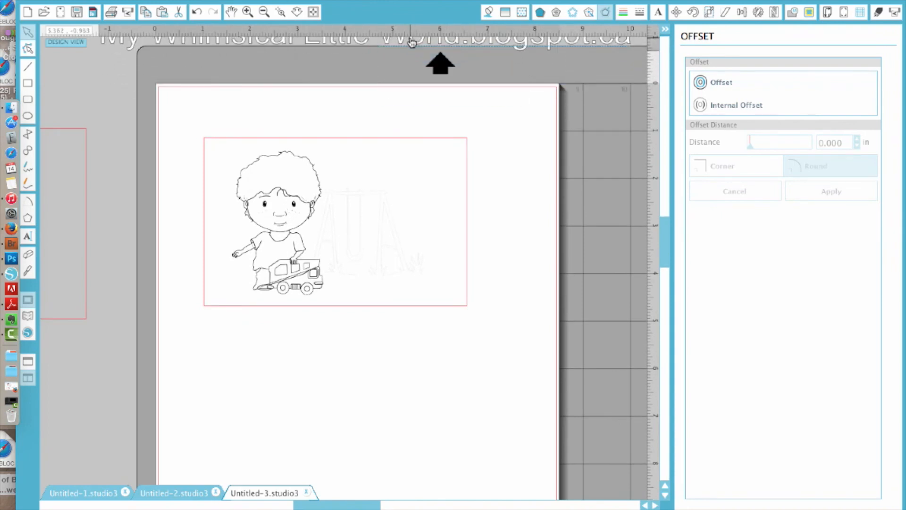
pyautogui.click(427, 168)
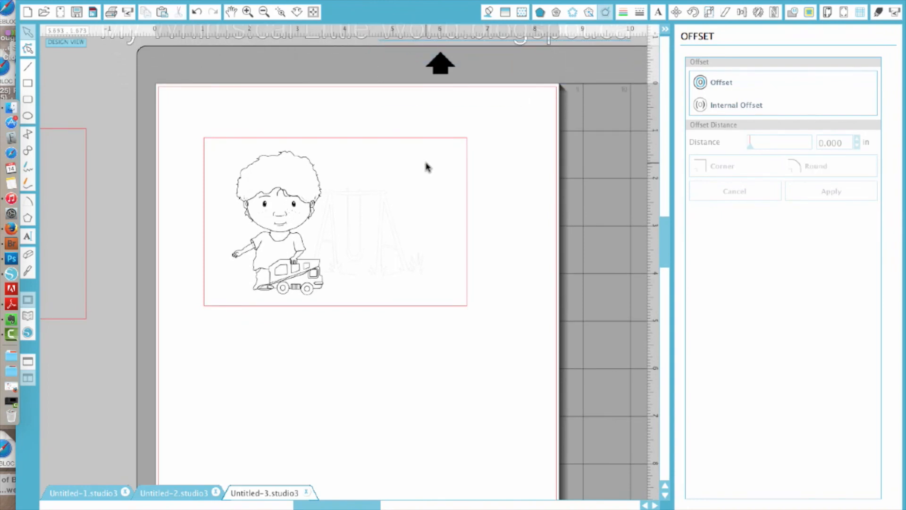
pyautogui.scroll(-1, 427, 168)
pyautogui.moveTo(514, 122); pyautogui.dragTo(550, 302)
pyautogui.scroll(-1, 532, 313)
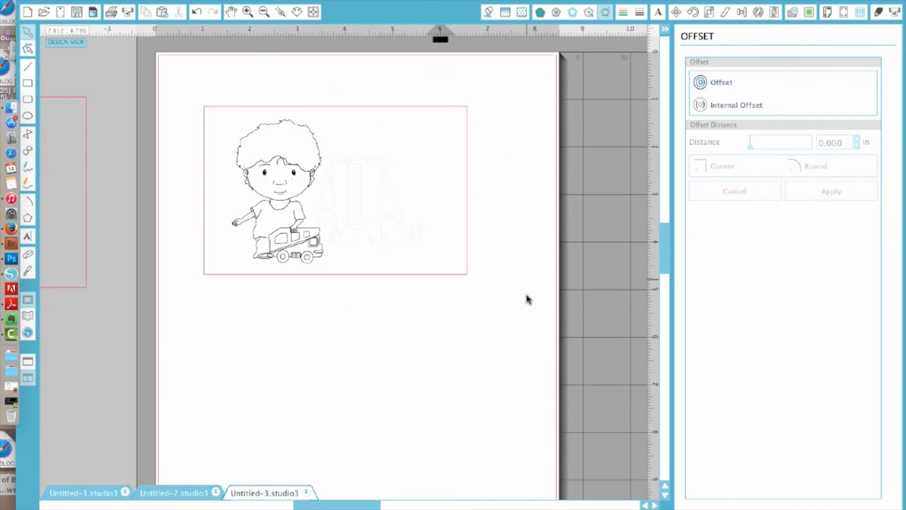
pyautogui.hscroll(1, 526, 299)
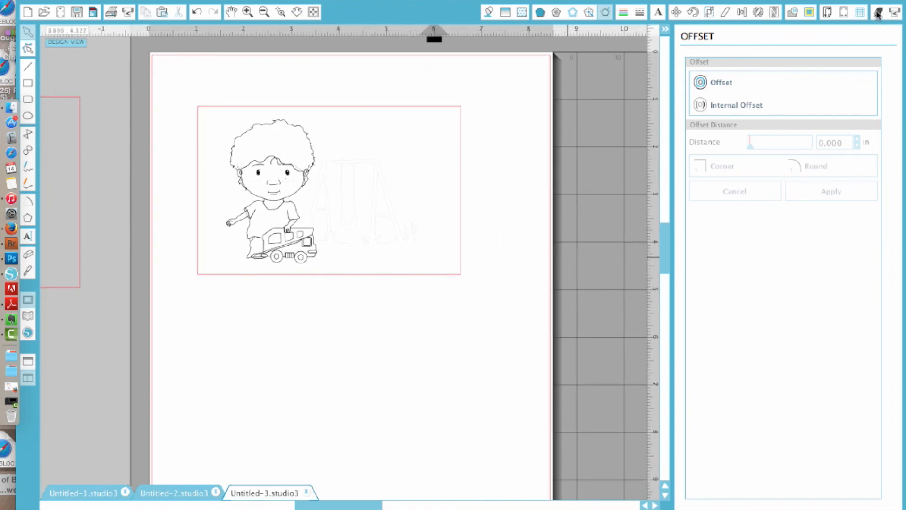
# Ungroup the boy and the swing set, and set the swing set's cut style to No Cut.
pyautogui.click(878, 12)
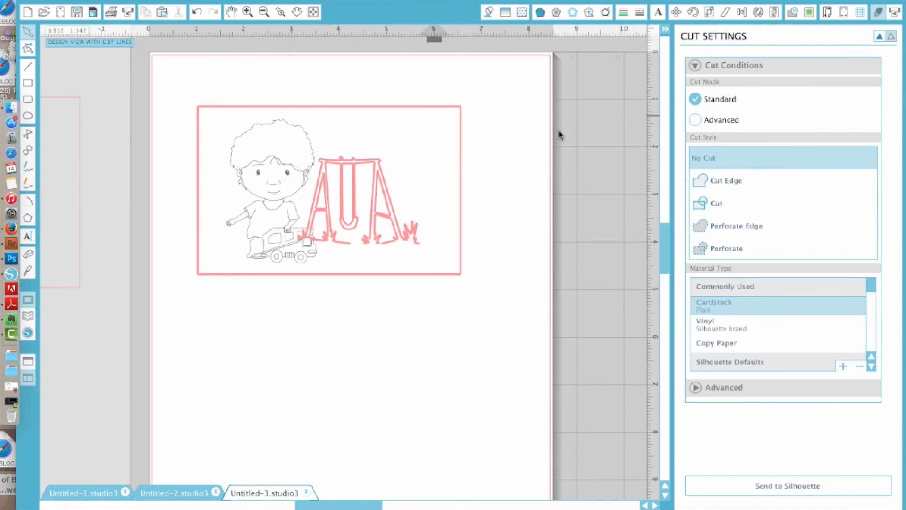
pyautogui.click(373, 215)
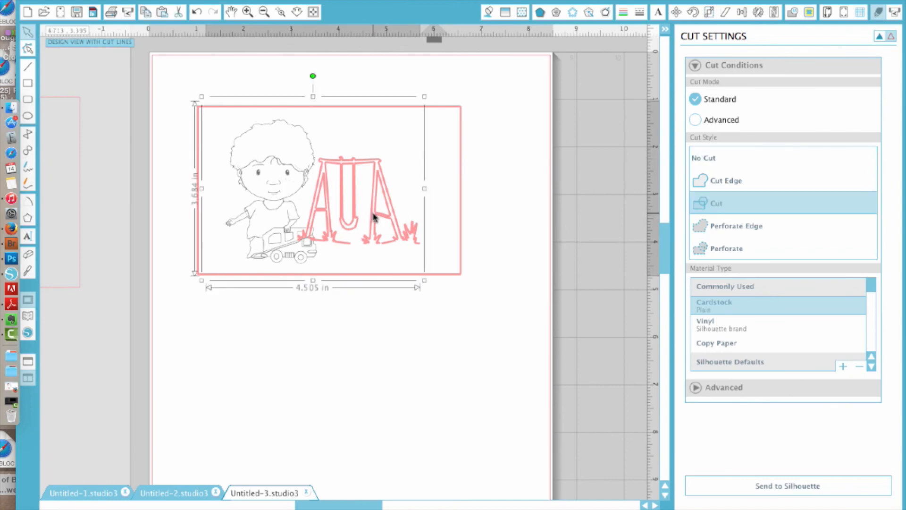
pyautogui.rightClick(373, 217)
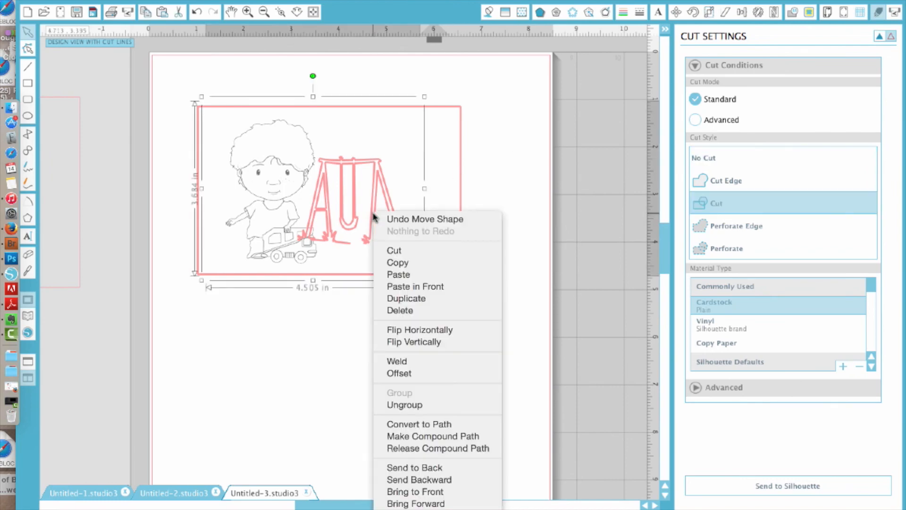
pyautogui.click(405, 404)
pyautogui.click(404, 399)
pyautogui.click(374, 228)
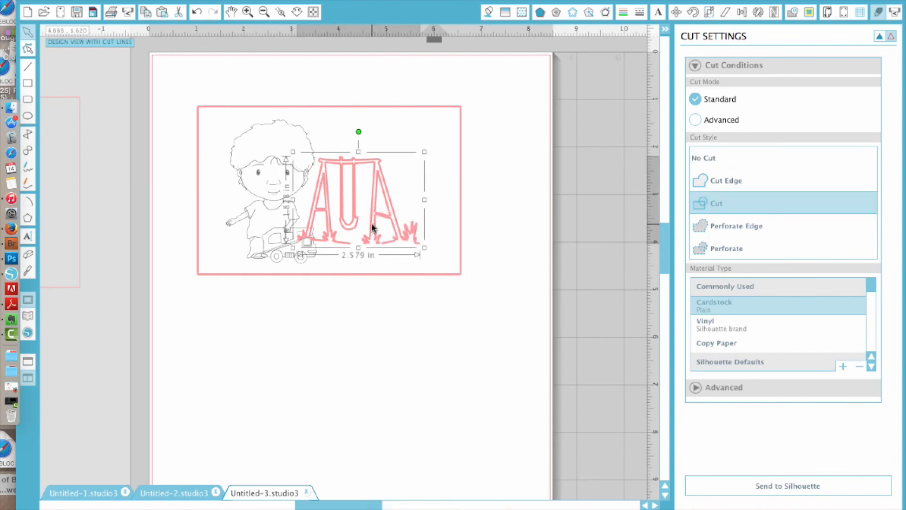
pyautogui.click(705, 160)
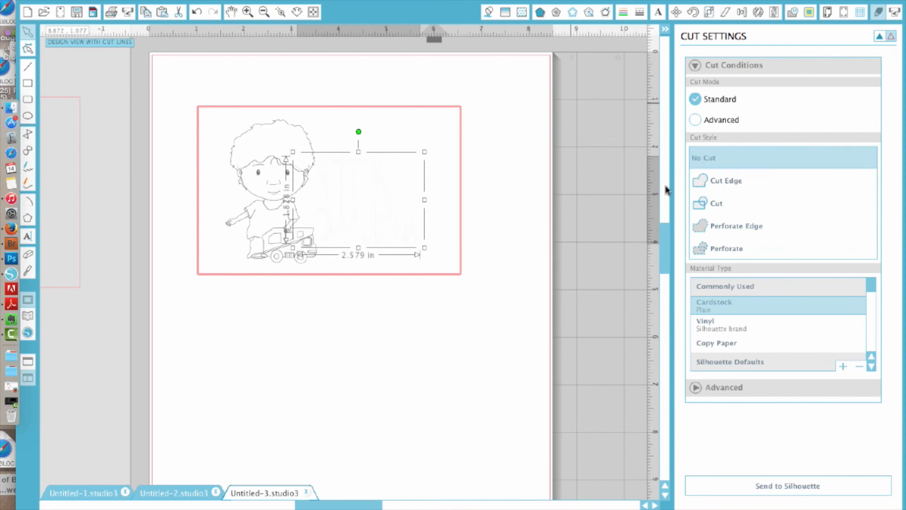
pyautogui.click(443, 360)
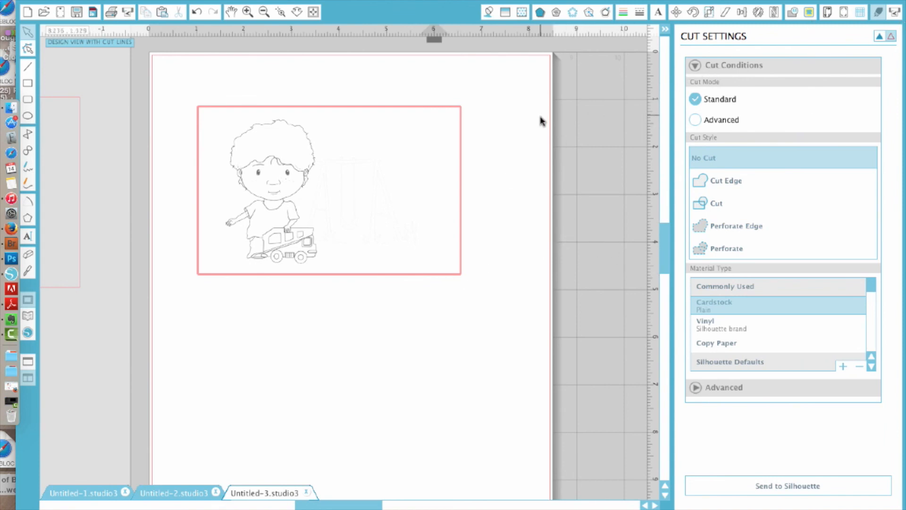
# Turn on registration marks in the Type 1 (CAMEO, Portrait) style.
pyautogui.click(828, 14)
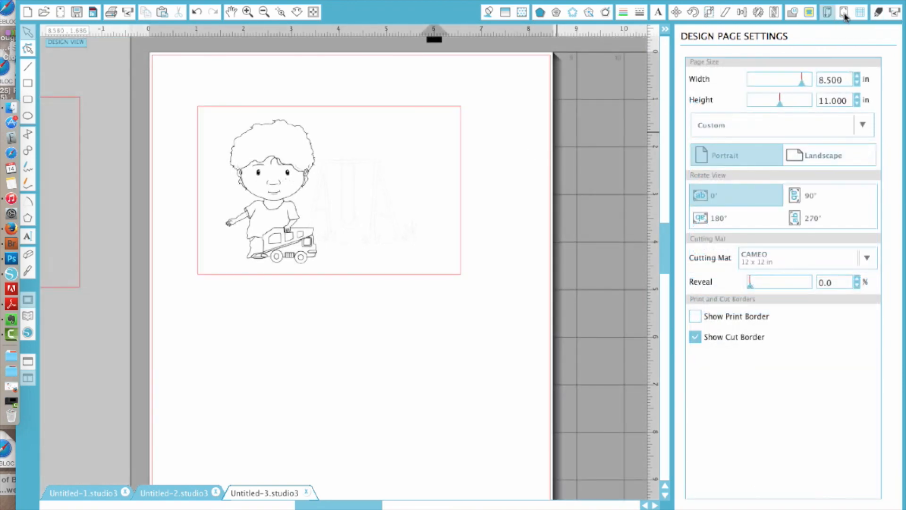
pyautogui.click(845, 14)
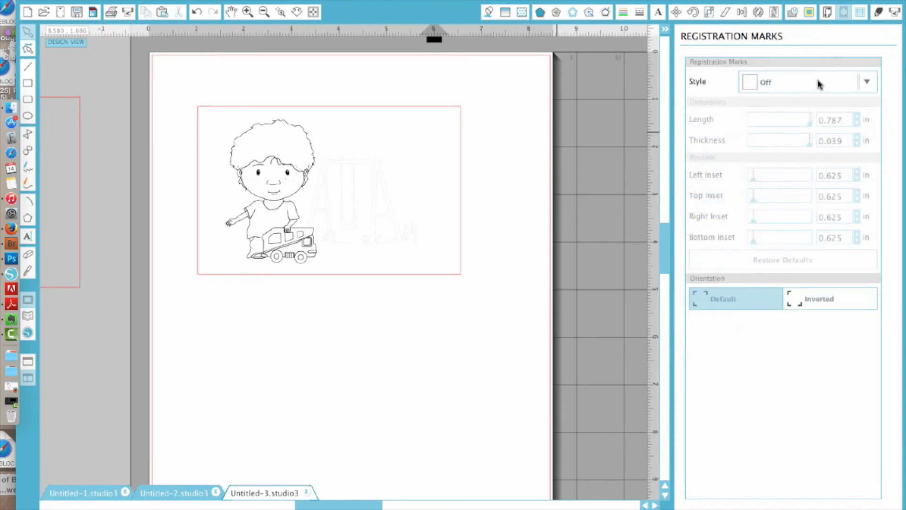
pyautogui.click(868, 84)
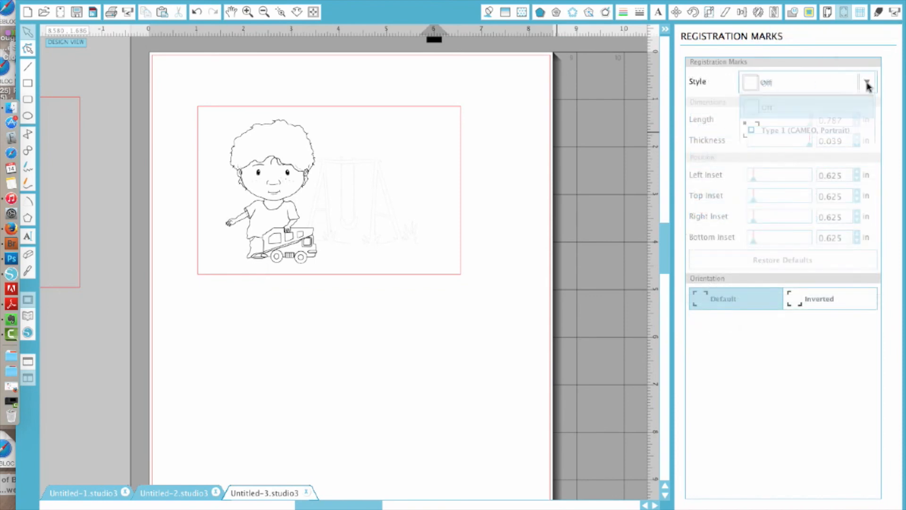
pyautogui.click(807, 134)
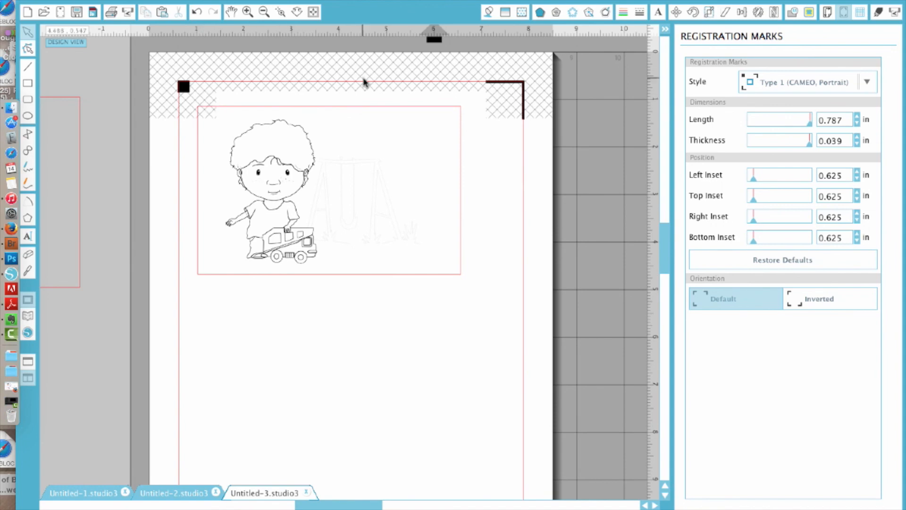
# Move the boy, swing set and frame together down and slightly right, clear of the hatched registration mark areas.
pyautogui.moveTo(516, 105); pyautogui.dragTo(218, 269)
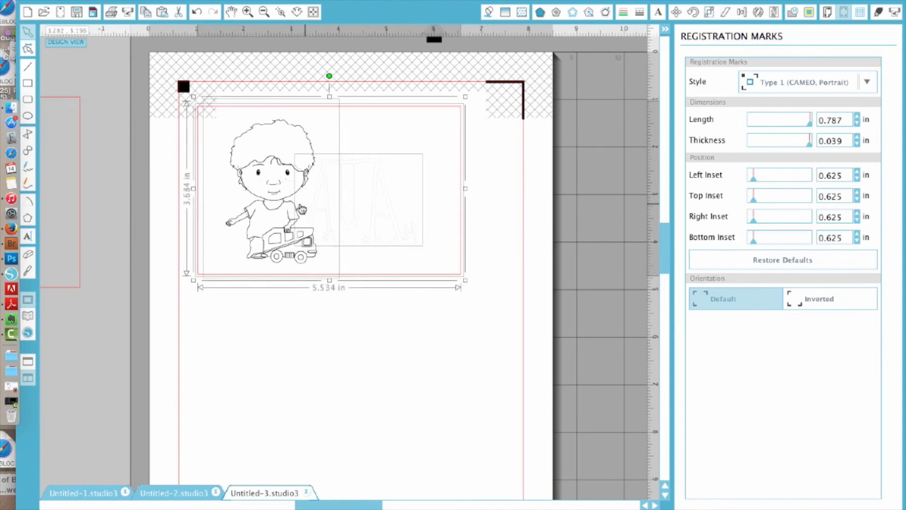
pyautogui.moveTo(302, 209)
pyautogui.mouseDown()
pyautogui.moveTo(303, 225)
pyautogui.moveTo(300, 218)
pyautogui.mouseUp()
pyautogui.click(301, 346)
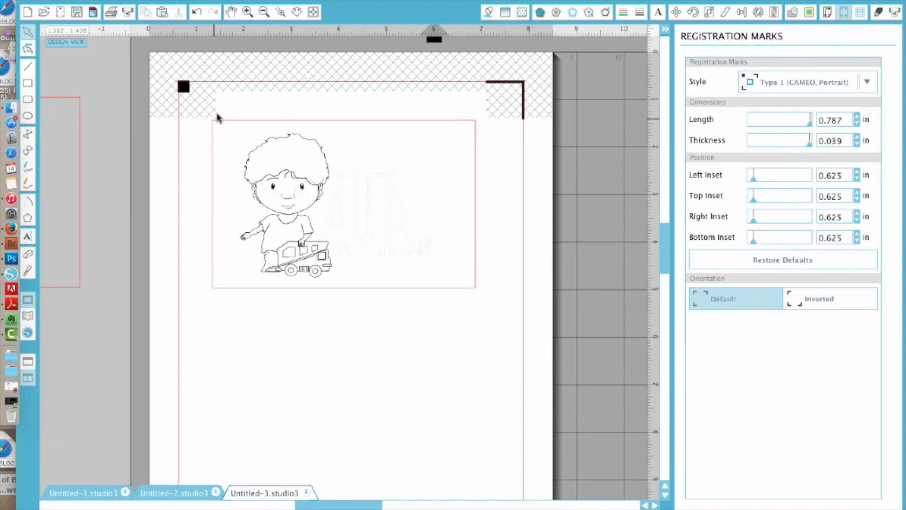
pyautogui.moveTo(507, 132); pyautogui.dragTo(247, 266)
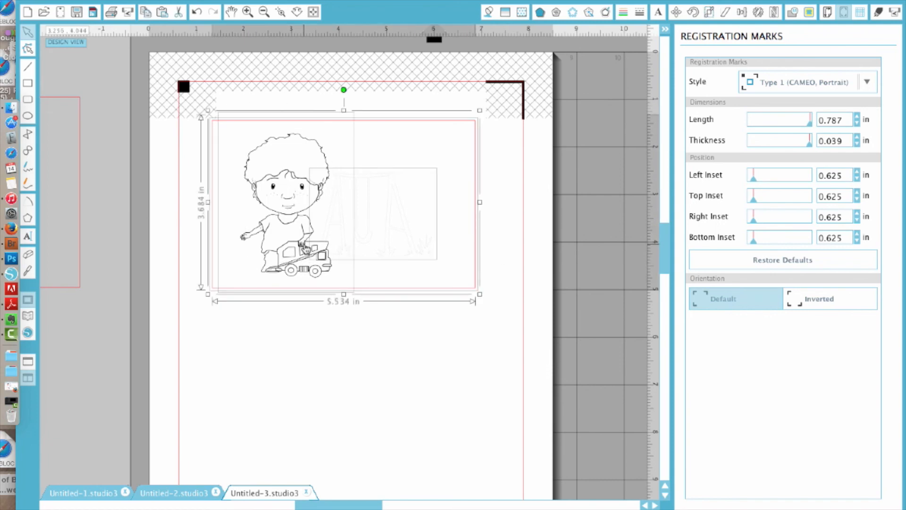
pyautogui.moveTo(306, 255); pyautogui.dragTo(305, 260)
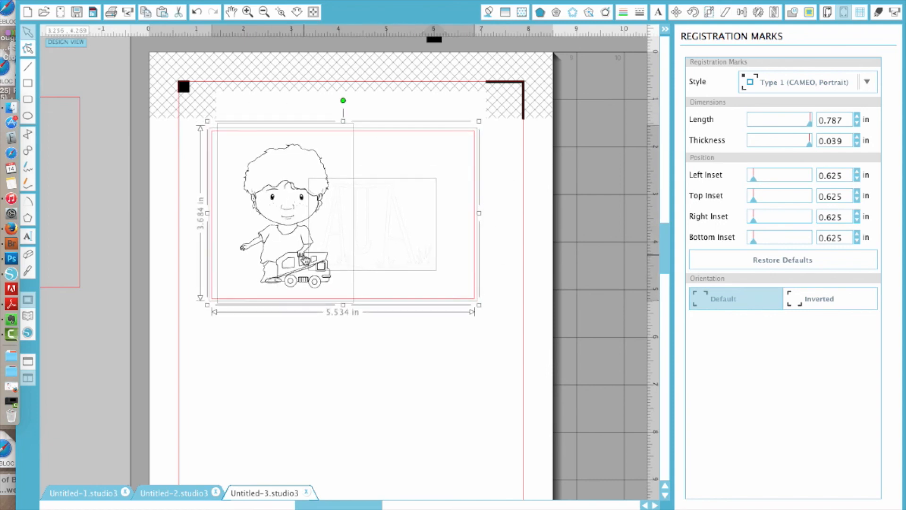
pyautogui.click(418, 353)
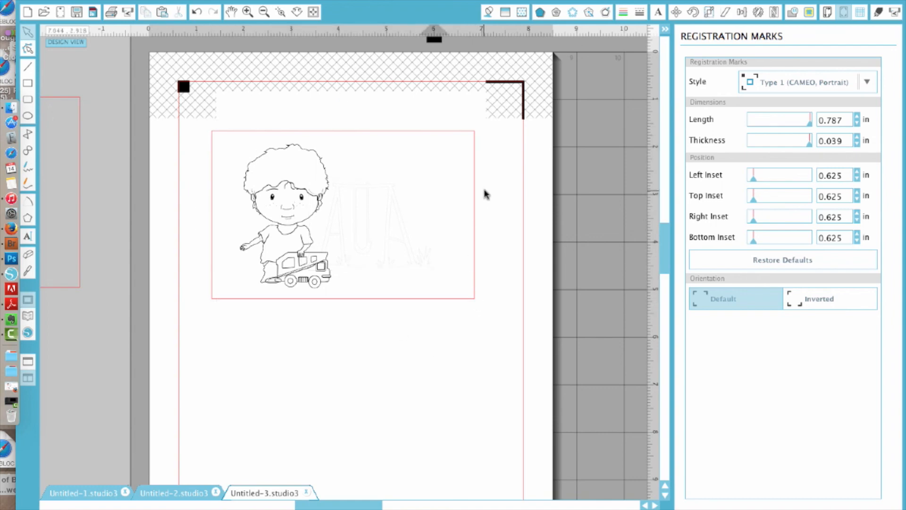
pyautogui.click(263, 12)
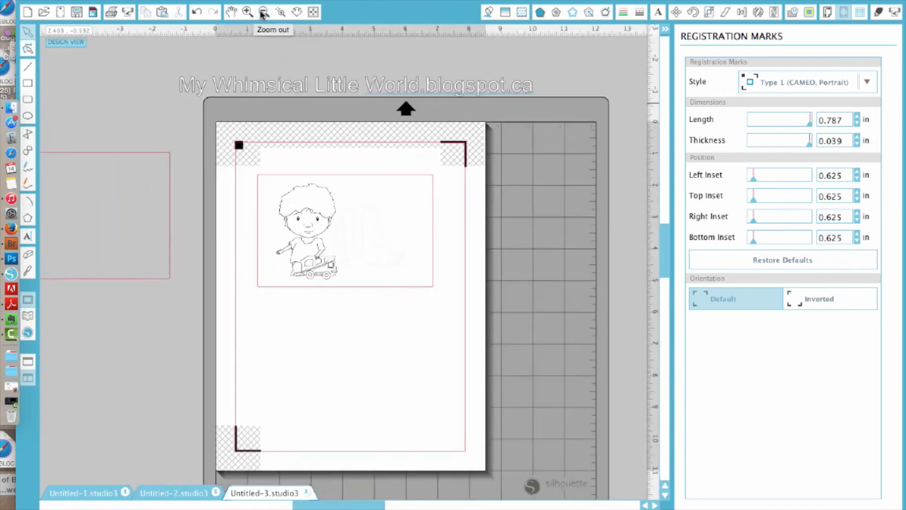